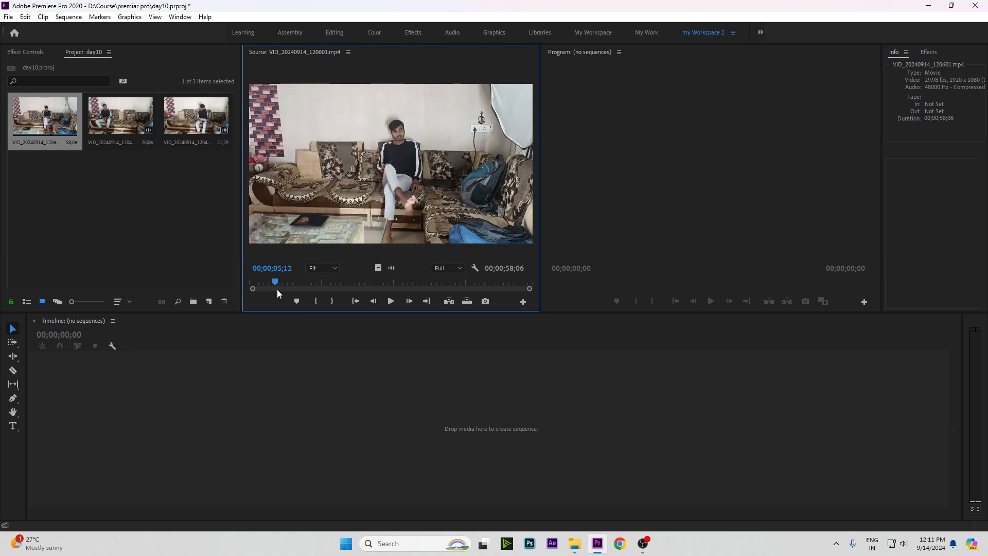
- Mark the source clip from 00;00;06;21 to 00;00;33;16 and create a sequence from its video only
key(i)
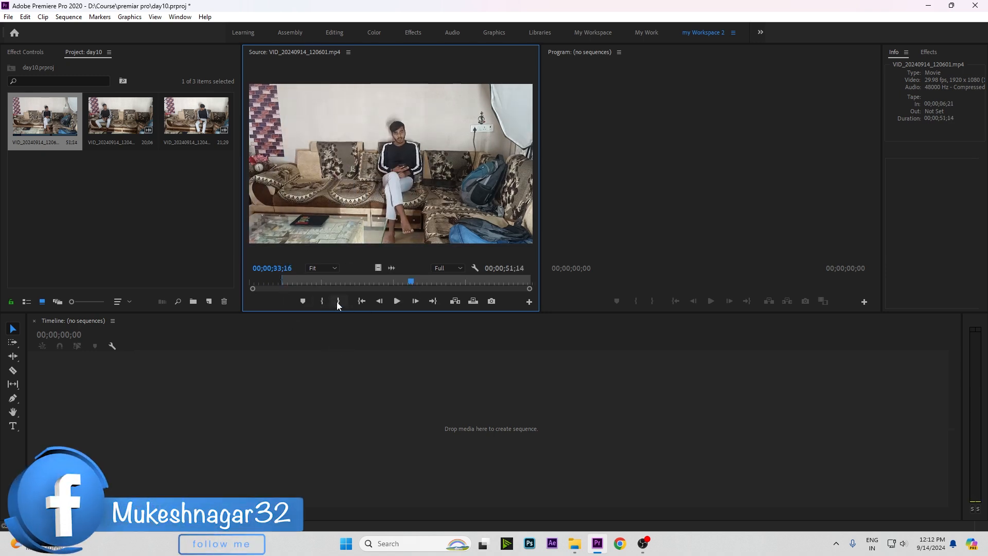
key(o)
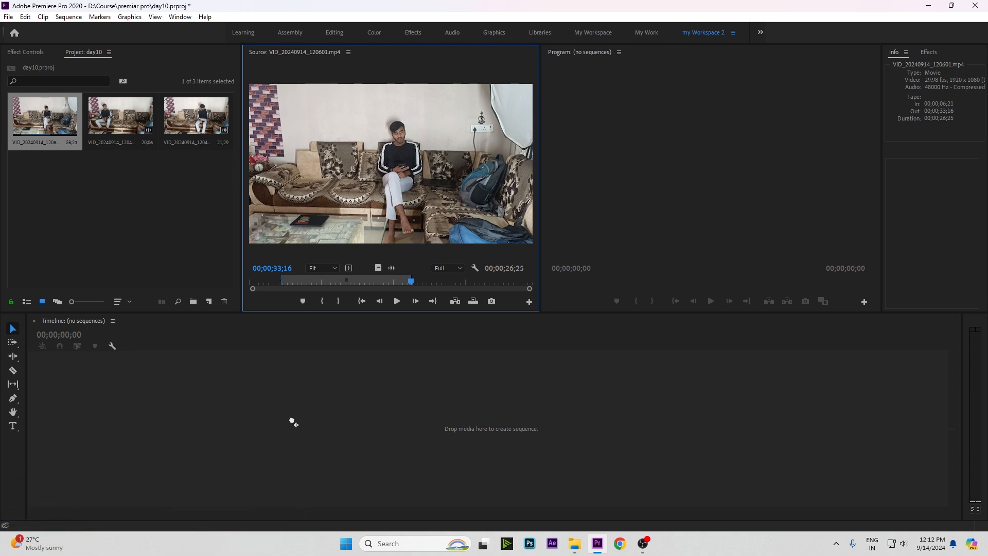
drag(292, 420, 292, 423)
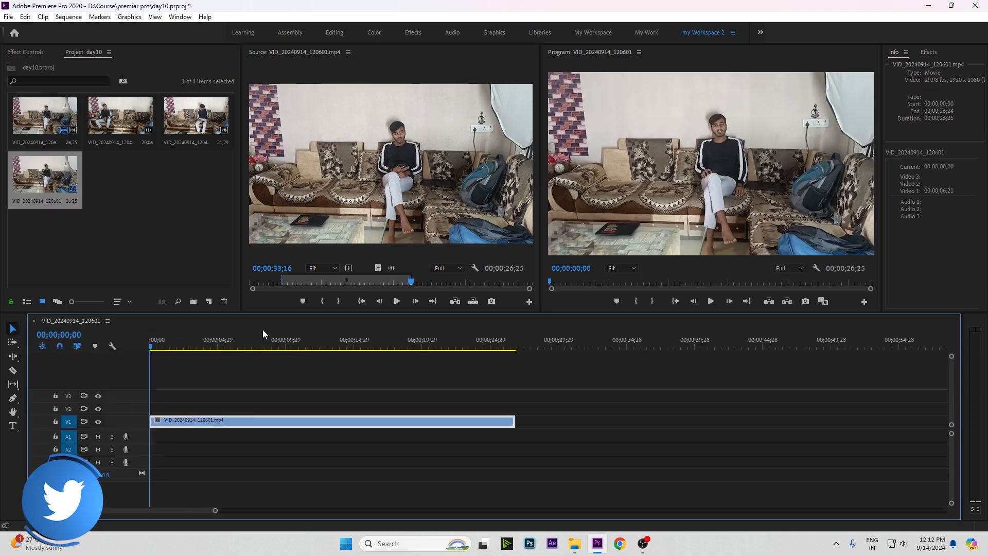
- Mark a second source range from 00;00;39;18 to 00;00;57;23 and place its video only on V2 at the sequence start
drag(431, 282, 527, 285)
click(322, 301)
key(o)
drag(377, 268, 160, 407)
- Compare the two stacked clips near the sequence start by hiding and showing the V2 track output
drag(169, 346, 170, 364)
click(97, 408)
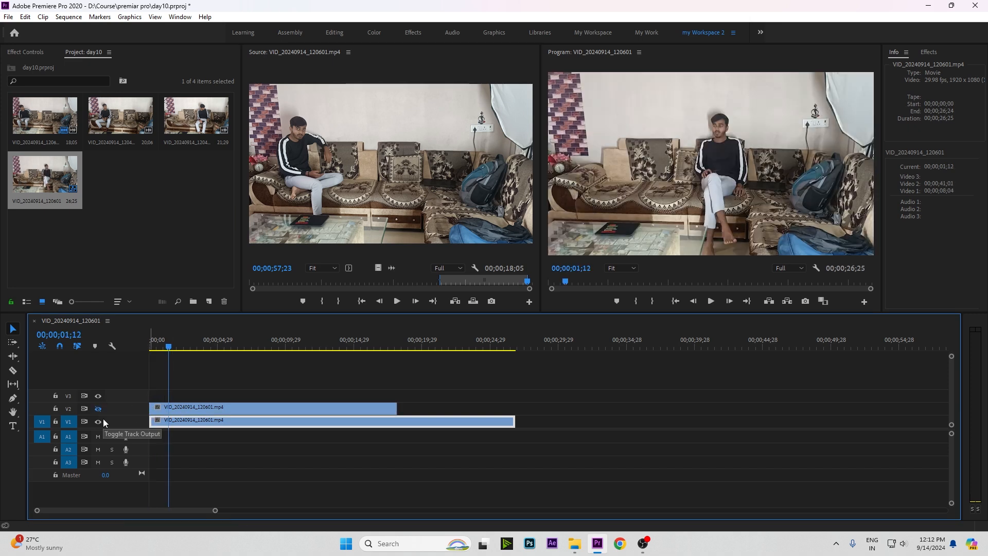
click(98, 408)
- At 00;00;03;22, add a rectangular opacity mask to the V2 clip, covering the left part of the frame at full height around the seated person
click(200, 346)
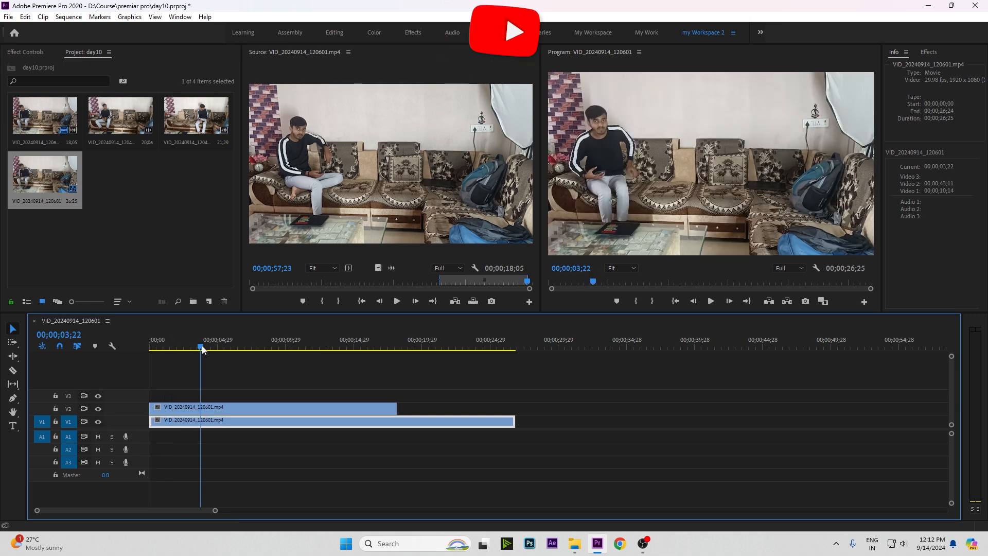
click(199, 411)
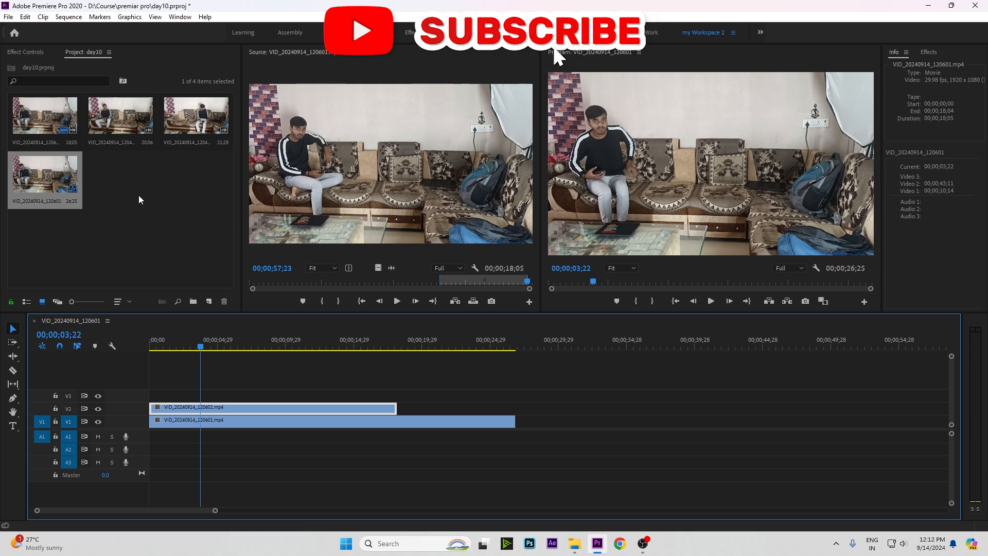
click(34, 51)
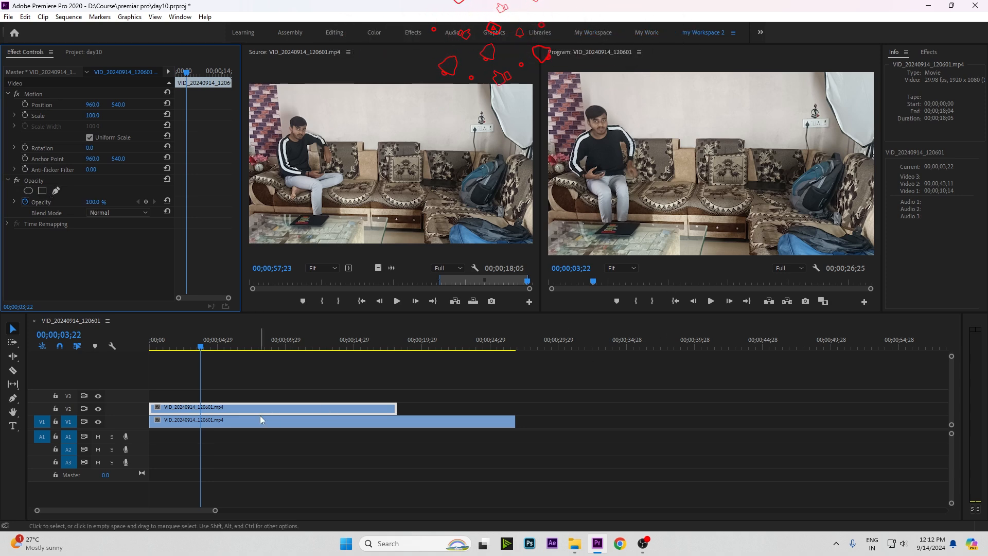
click(97, 409)
click(98, 409)
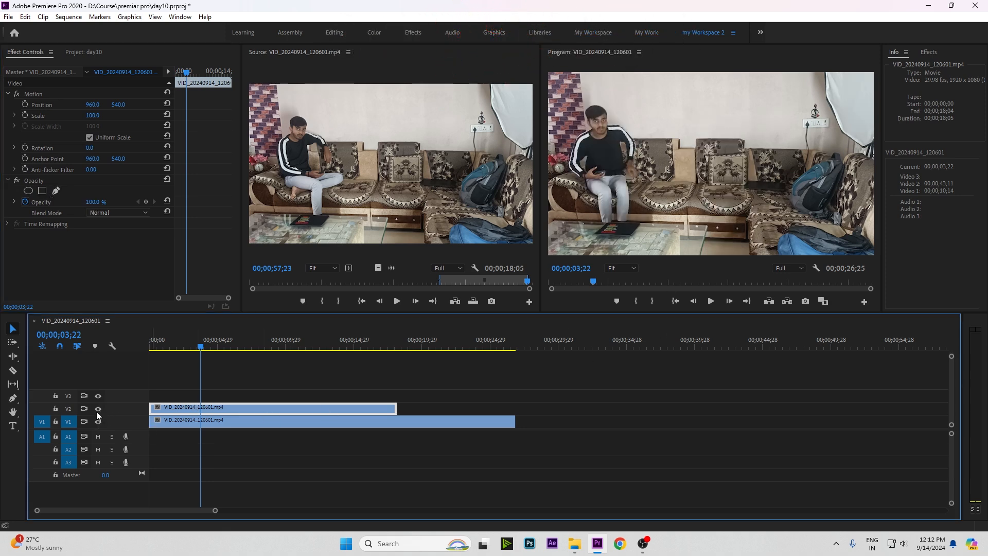
click(42, 191)
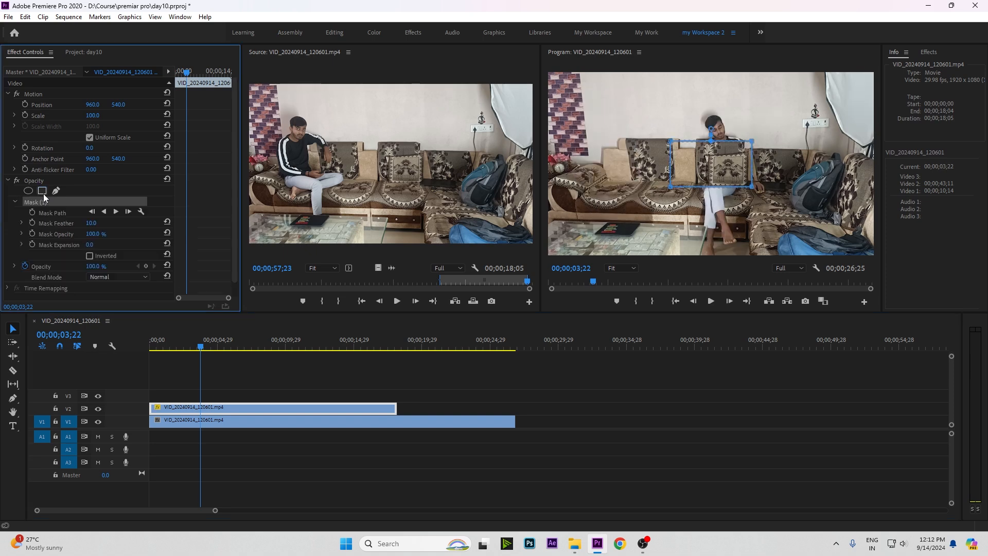
drag(692, 182, 675, 263)
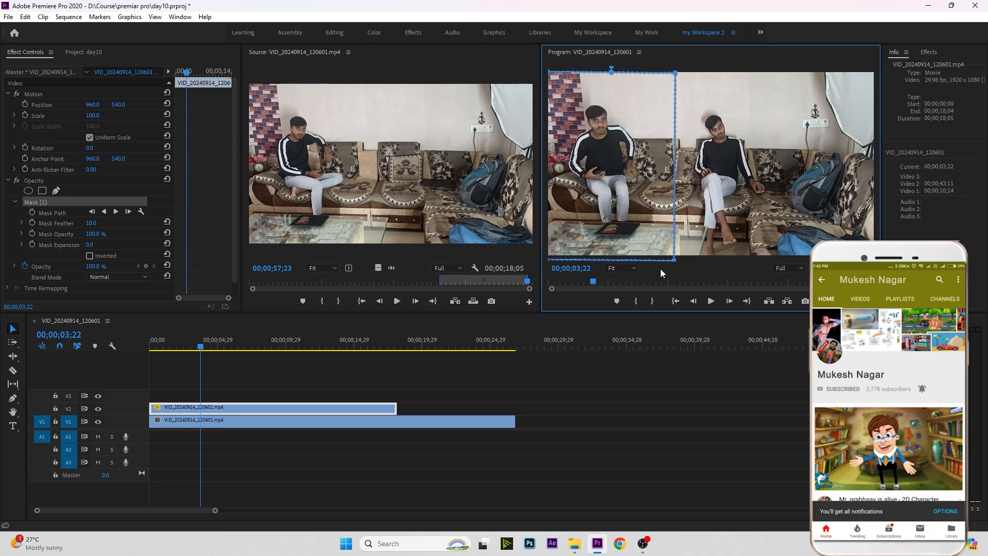
click(338, 379)
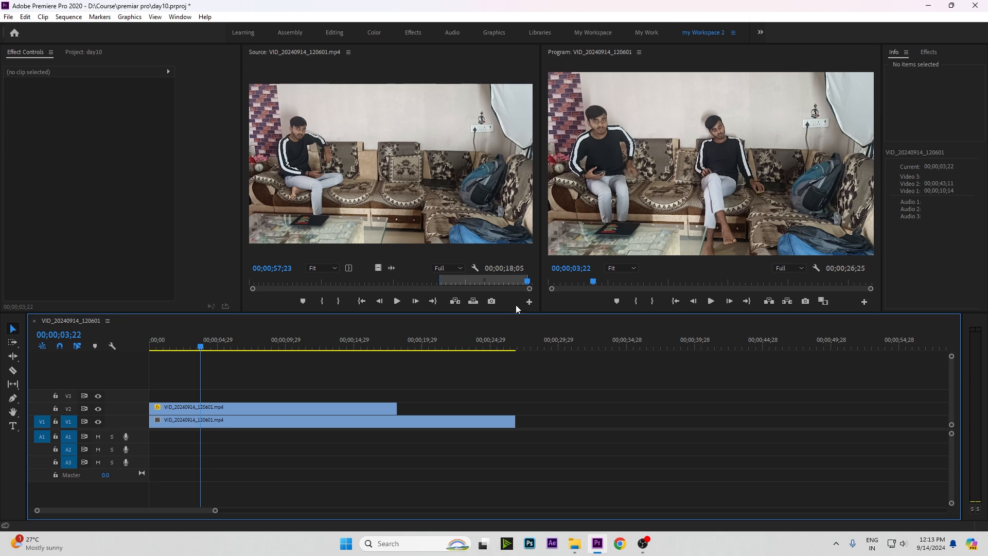
- Set the V2 clip's mask feather to 69 and try a different mask expansion
click(280, 408)
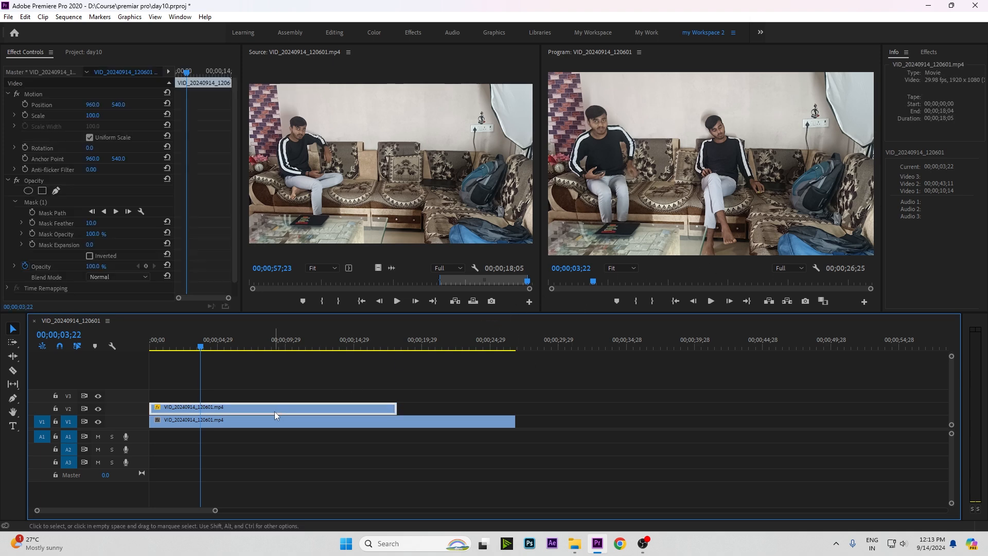
click(28, 226)
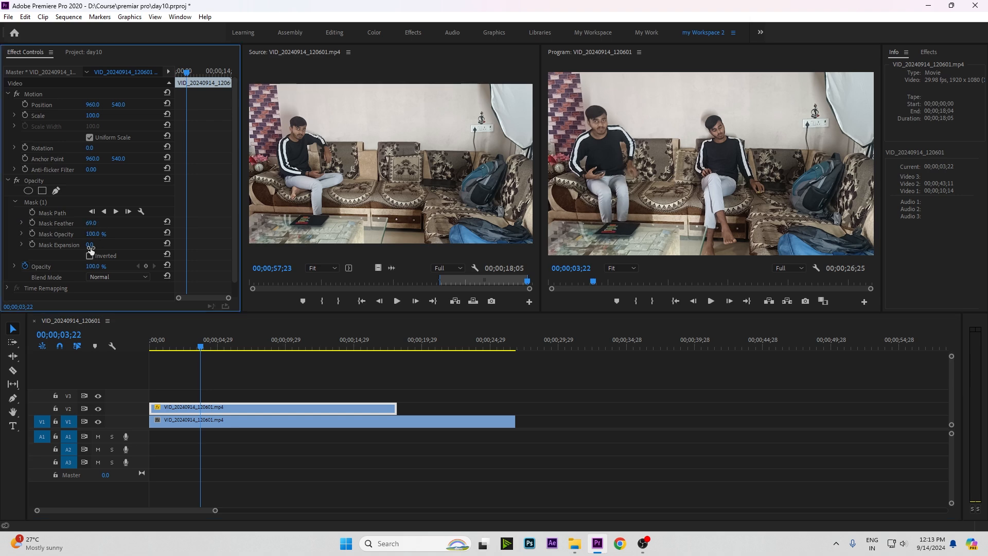
click(35, 202)
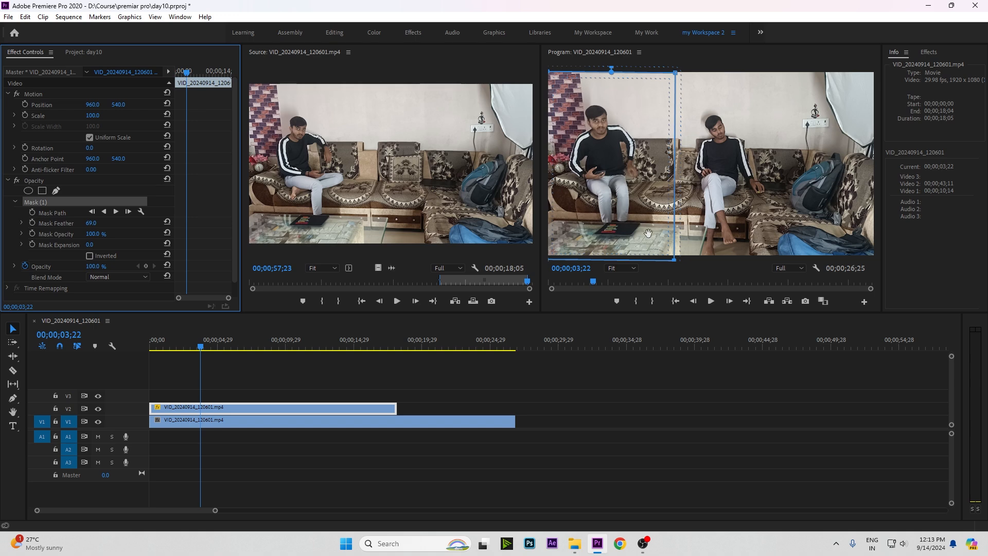
drag(91, 246, 78, 246)
key(ctrl+z)
- Move the mask's right edge slightly inward, away from the middle person, and set the mask feather to 108
drag(694, 67, 653, 179)
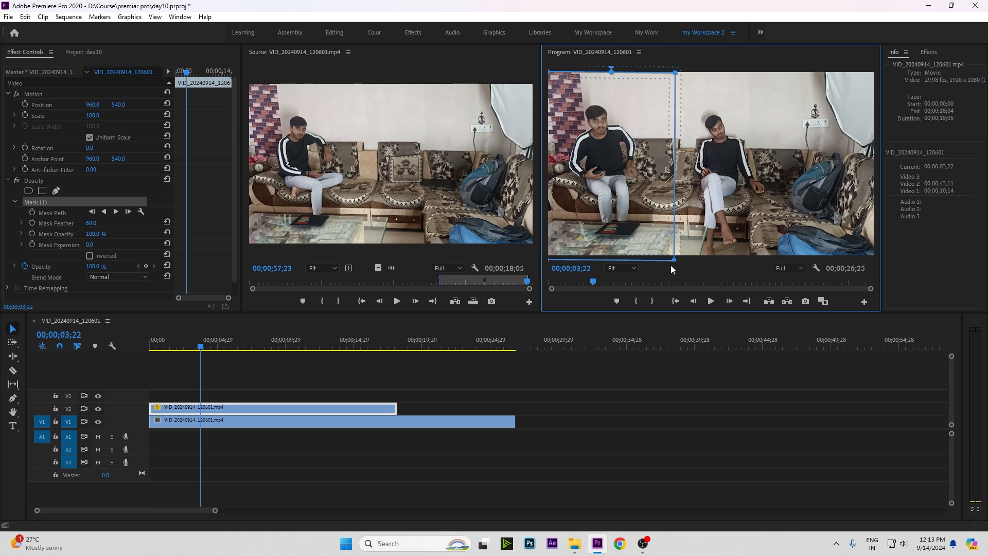
drag(674, 264, 667, 265)
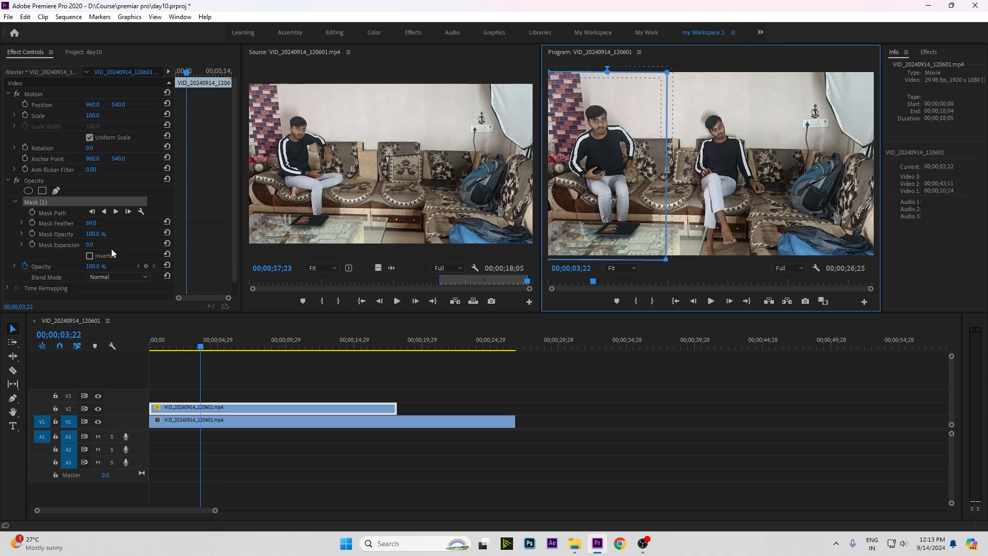
drag(91, 223, 94, 223)
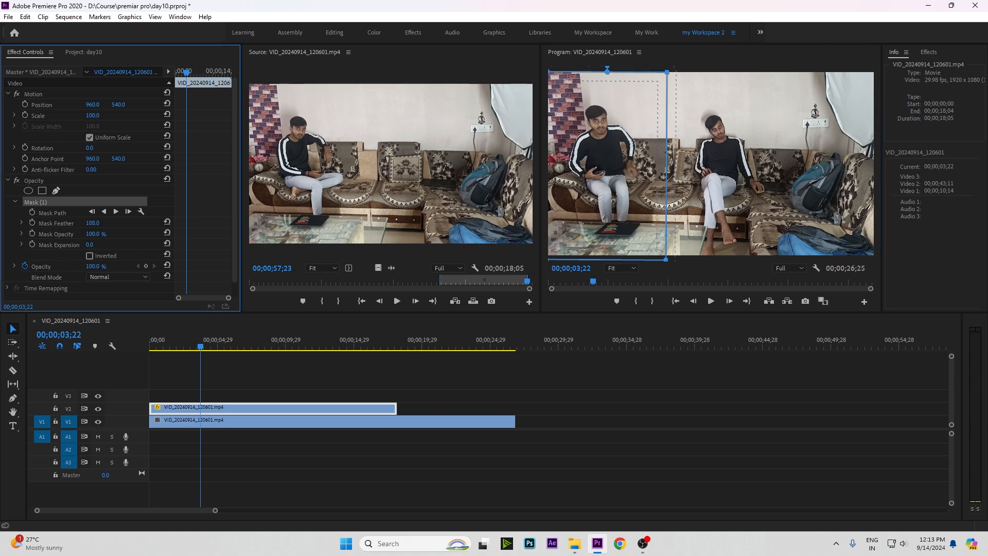
- Play the sequence from the start and scrub its opening seconds to check how the two figures blend
click(262, 420)
key(Home)
key(space)
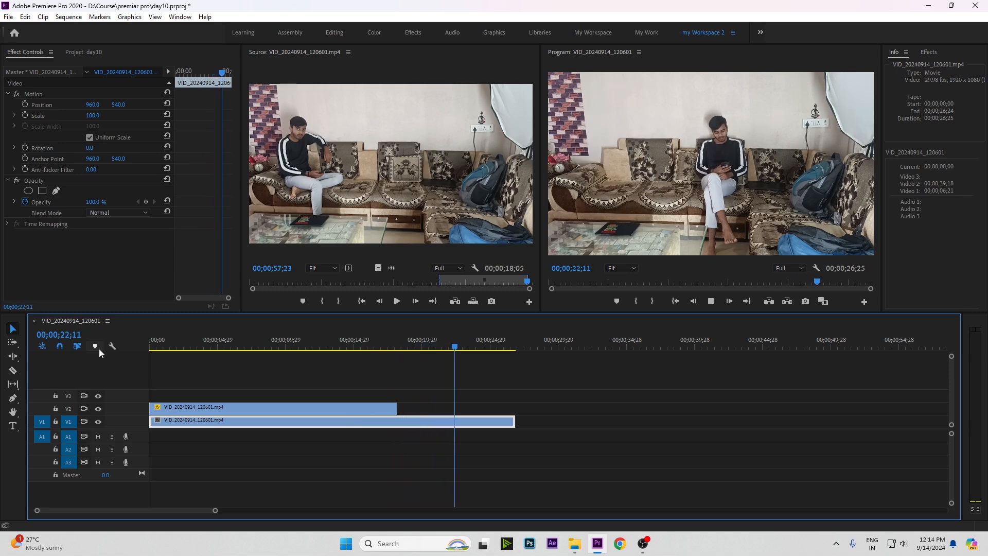
drag(167, 349, 189, 352)
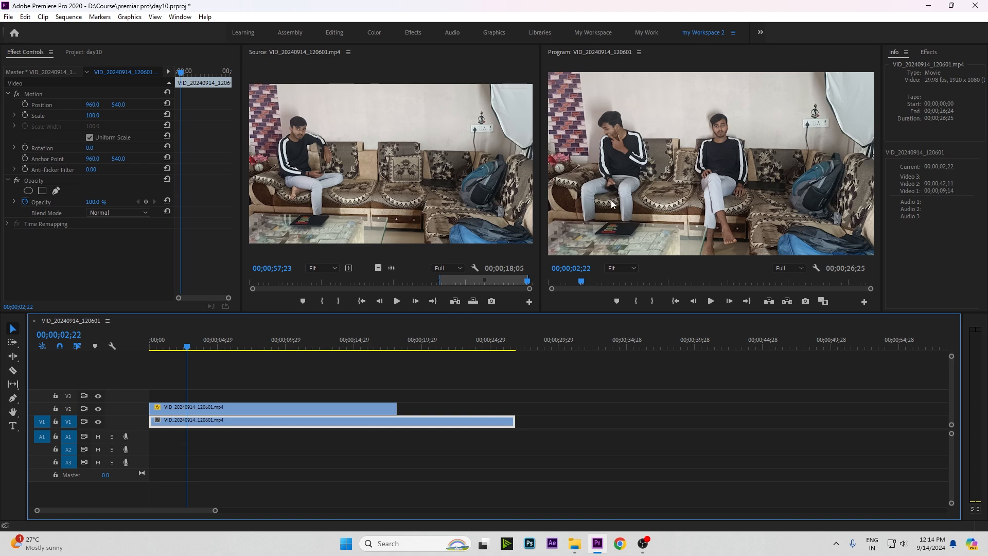
drag(223, 351, 184, 349)
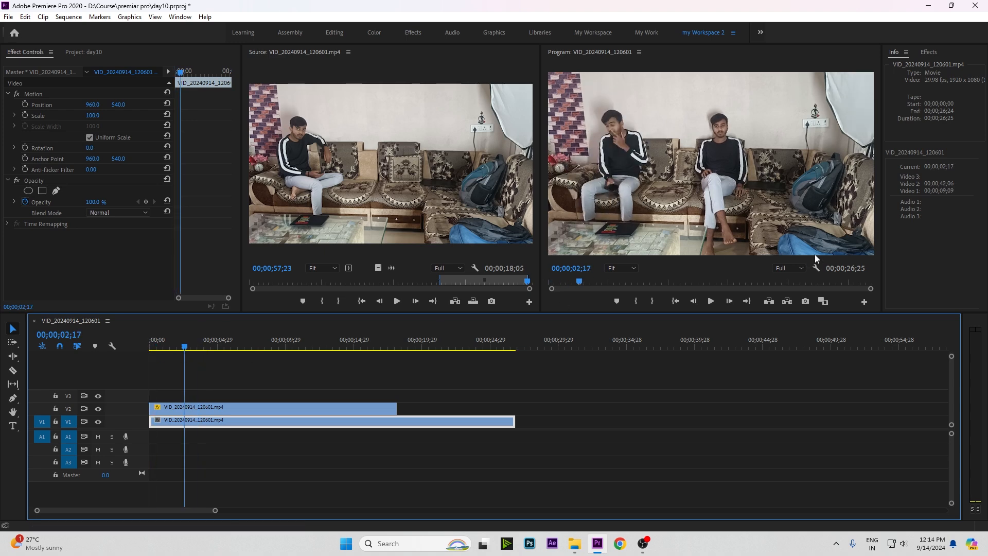
drag(257, 341, 139, 363)
key(space)
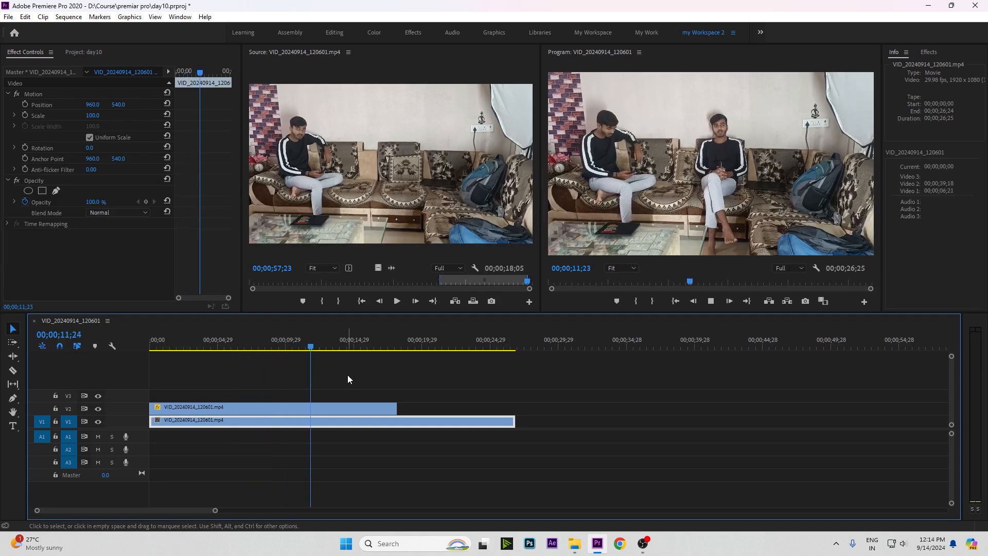
- Trim the V1 clip to end together with the V2 clip and save the project
click(326, 348)
drag(328, 352, 396, 366)
key(ctrl+s)
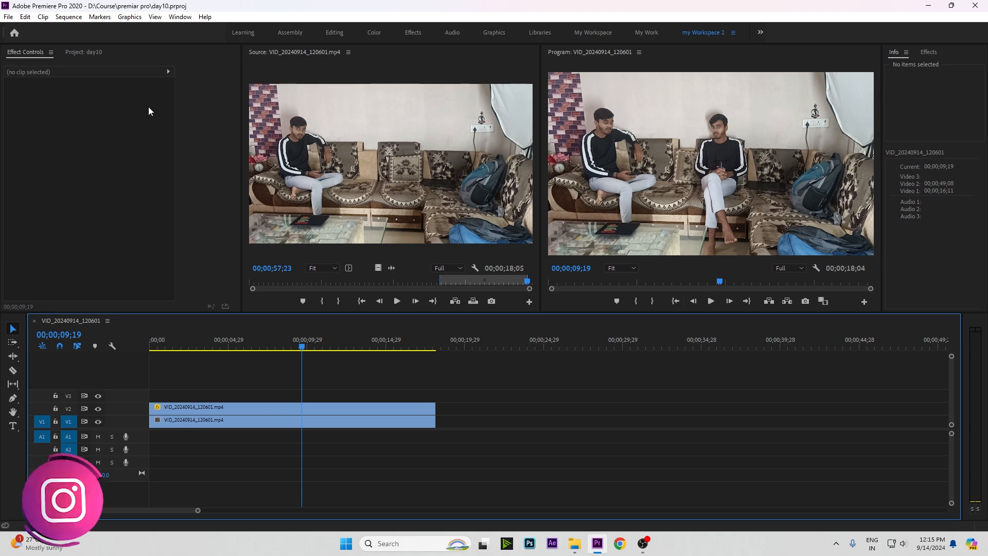
- Create a second sequence from the marked VID_20240914_120601.mp4 range and stack the clip's opening footage, up to 00;00;25;15, on V2
click(87, 54)
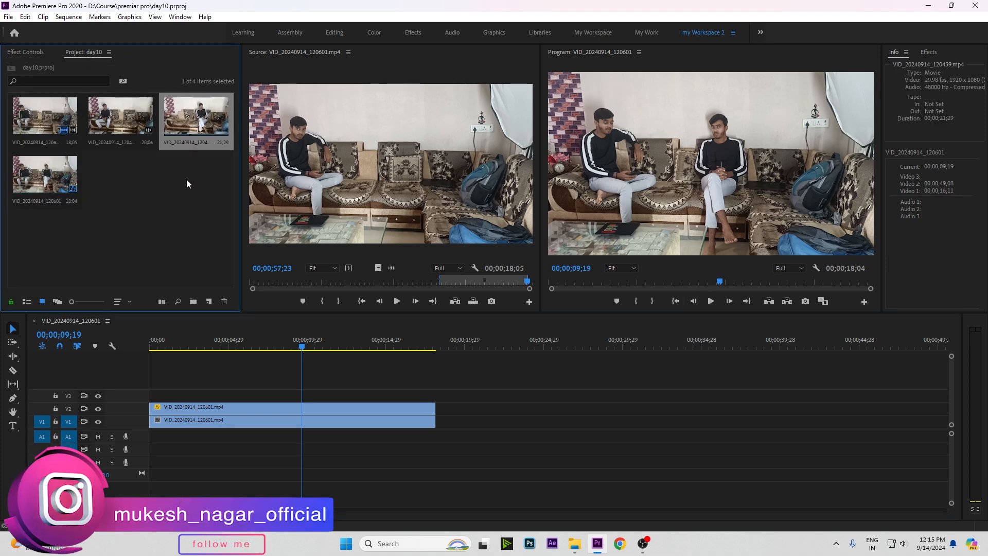
double_click(45, 116)
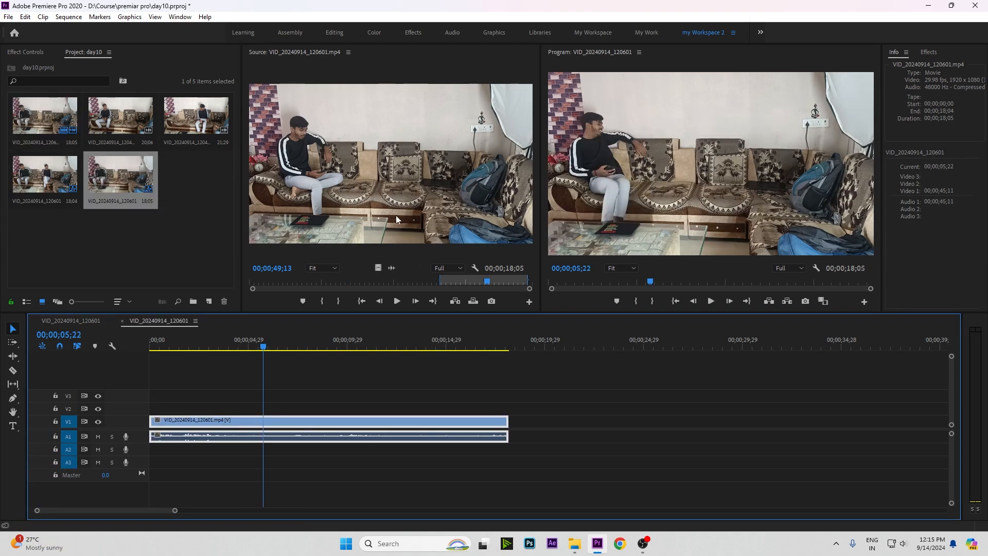
drag(360, 282, 288, 296)
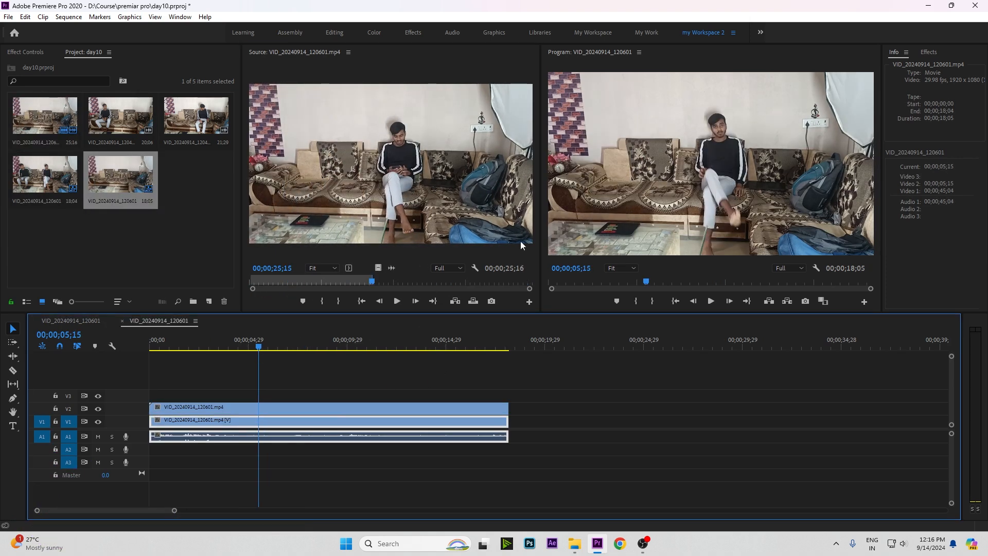
- Turn off opacity keyframing for the V2 clip and set its opacity to 50%, checking where both figures overlap
click(314, 406)
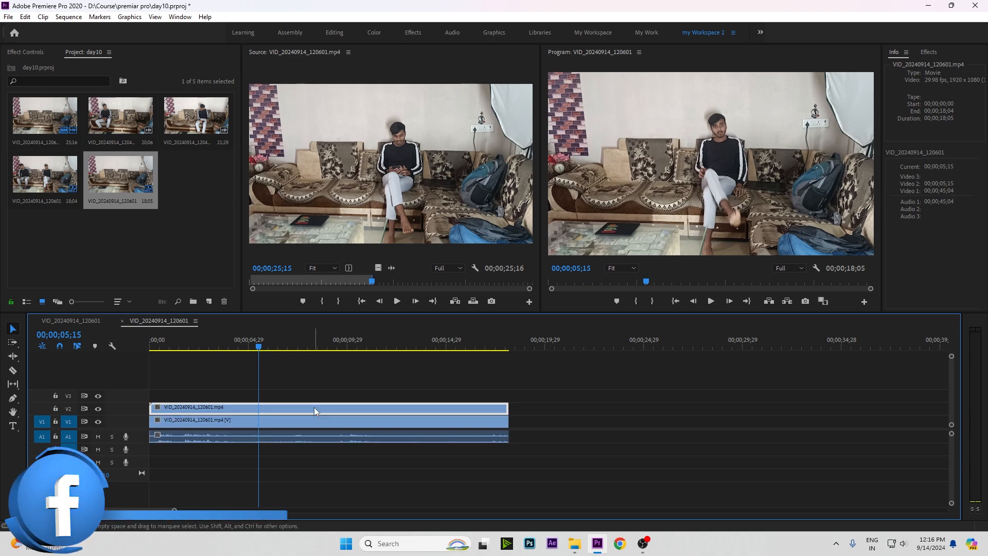
click(19, 55)
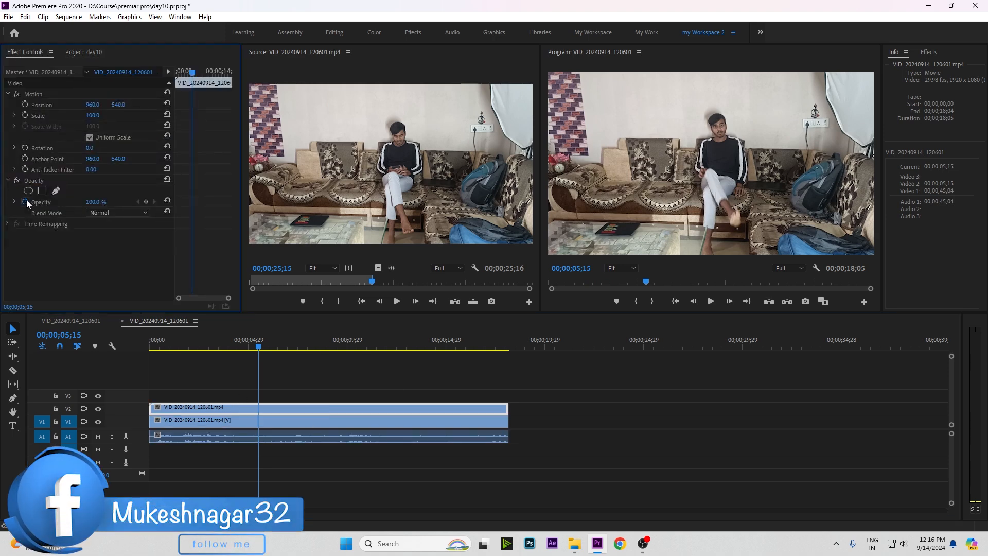
text(50)
drag(221, 348, 229, 371)
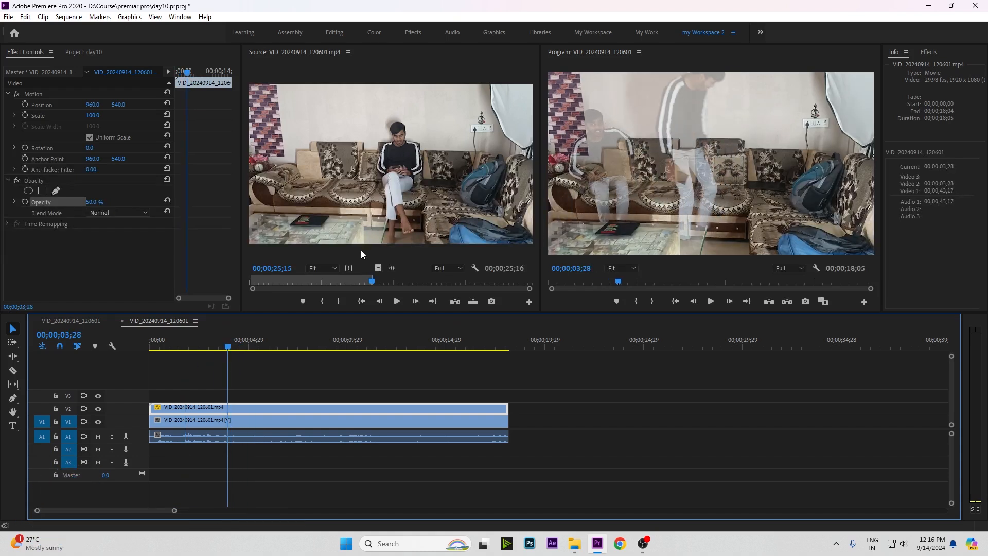
mouse_move(227, 348)
mouse_down()
mouse_move(183, 362)
mouse_move(223, 361)
mouse_up()
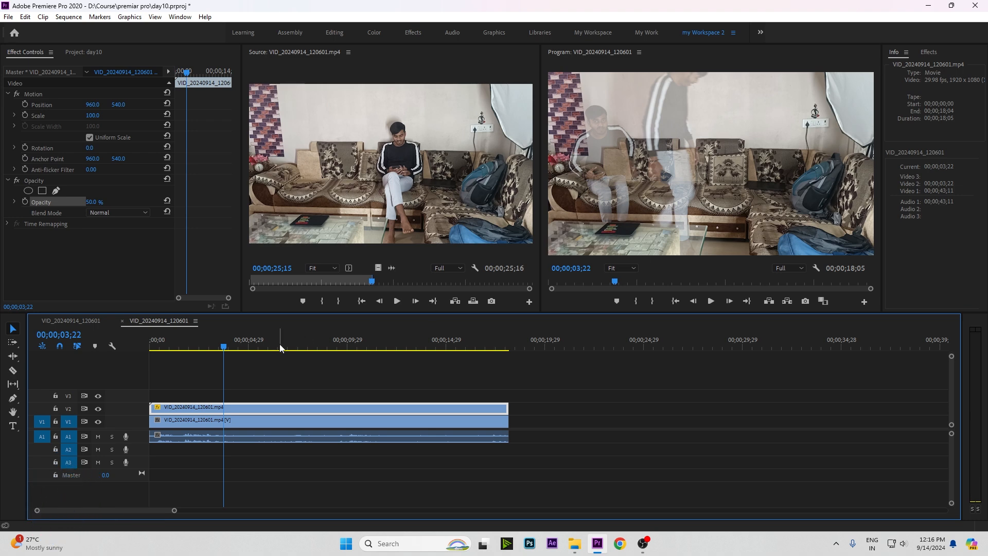
drag(230, 352, 185, 410)
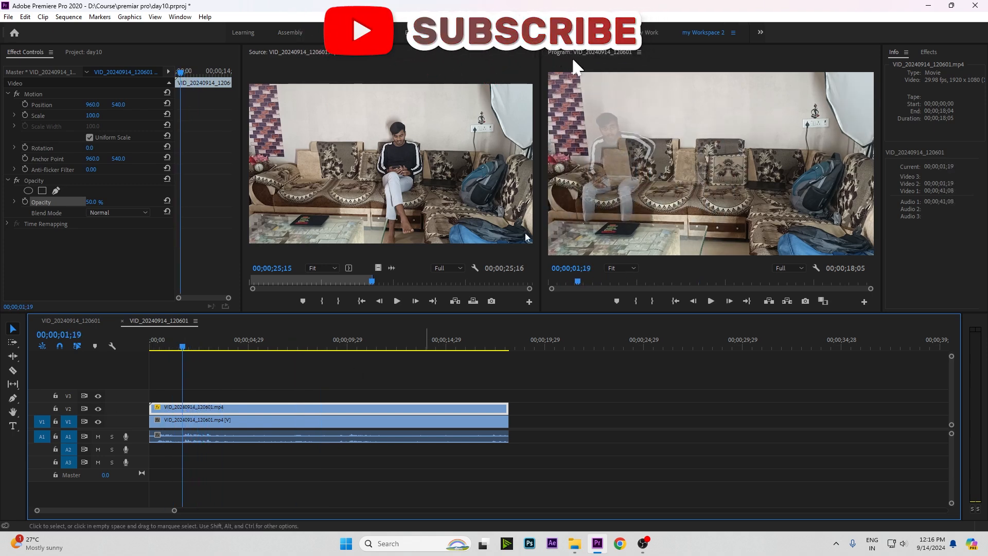
drag(91, 202, 101, 202)
- Split the V2 clip at 00;00;02;11 and 00;00;03;21
drag(167, 337, 198, 357)
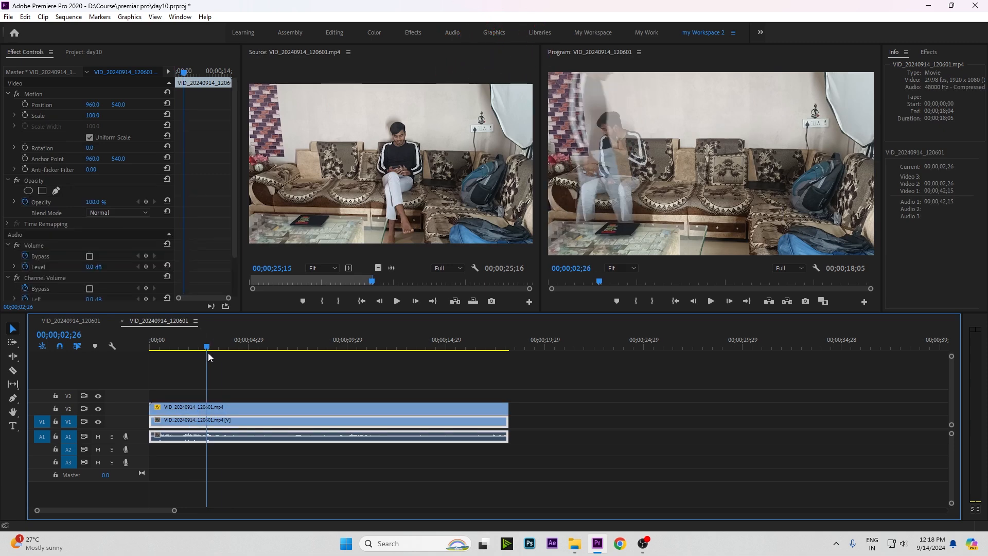
drag(207, 353, 198, 355)
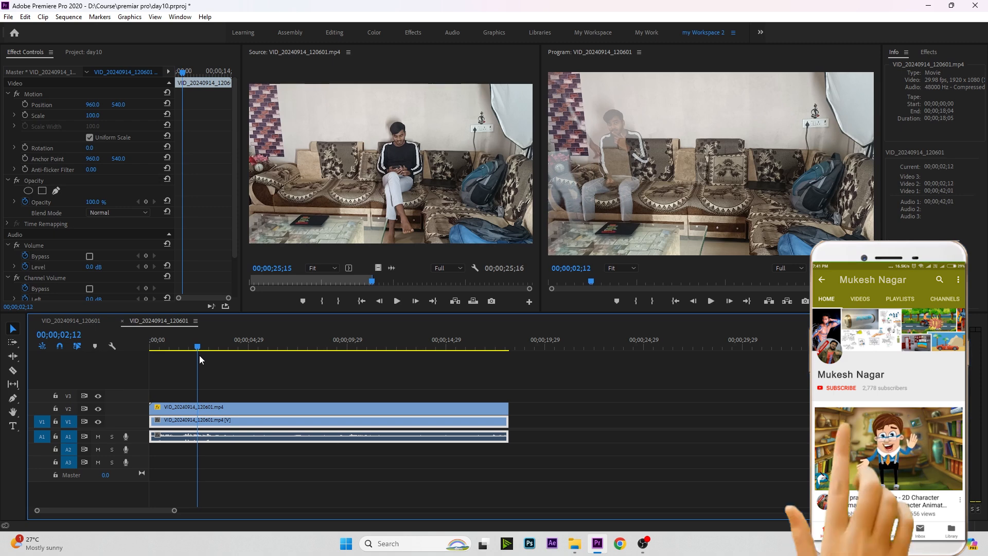
key(Left)
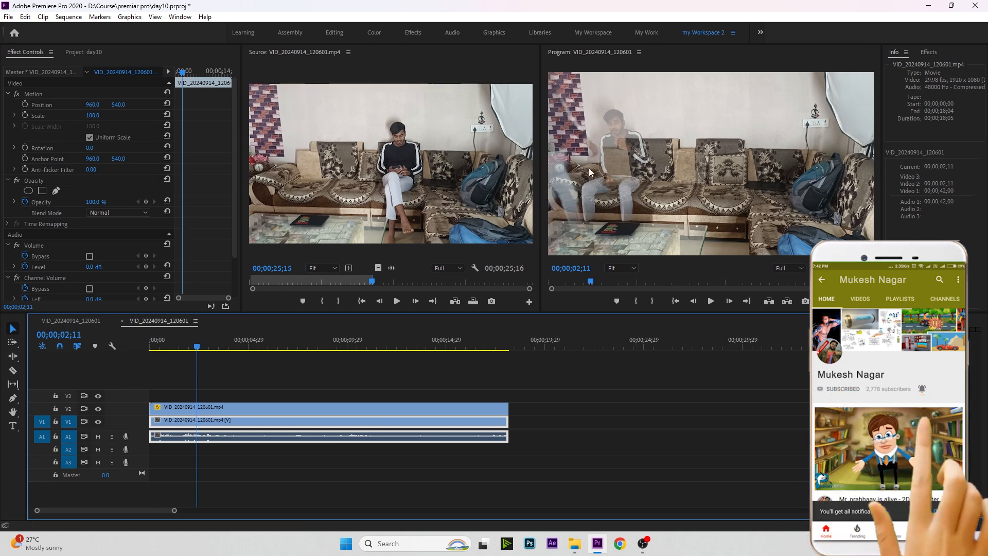
click(198, 407)
click(217, 351)
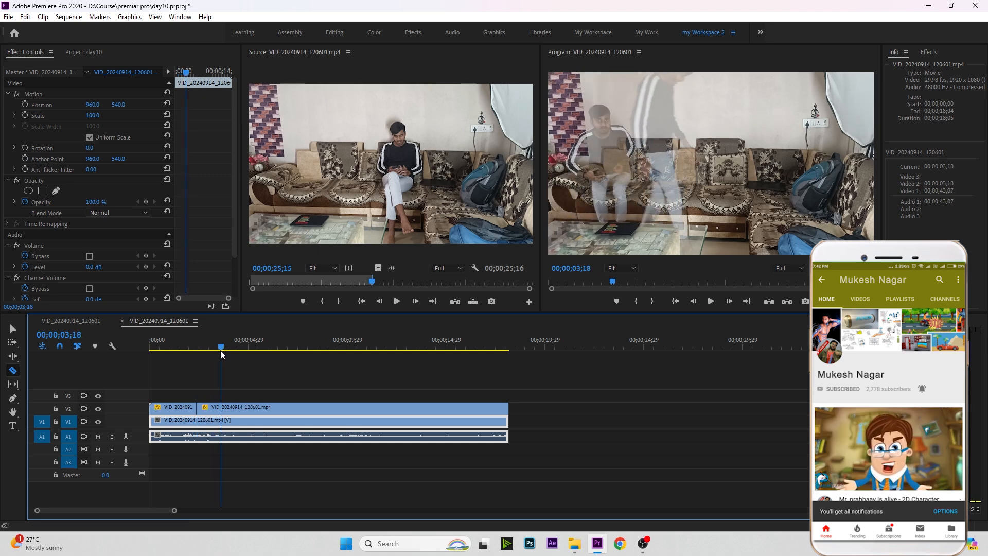
click(223, 407)
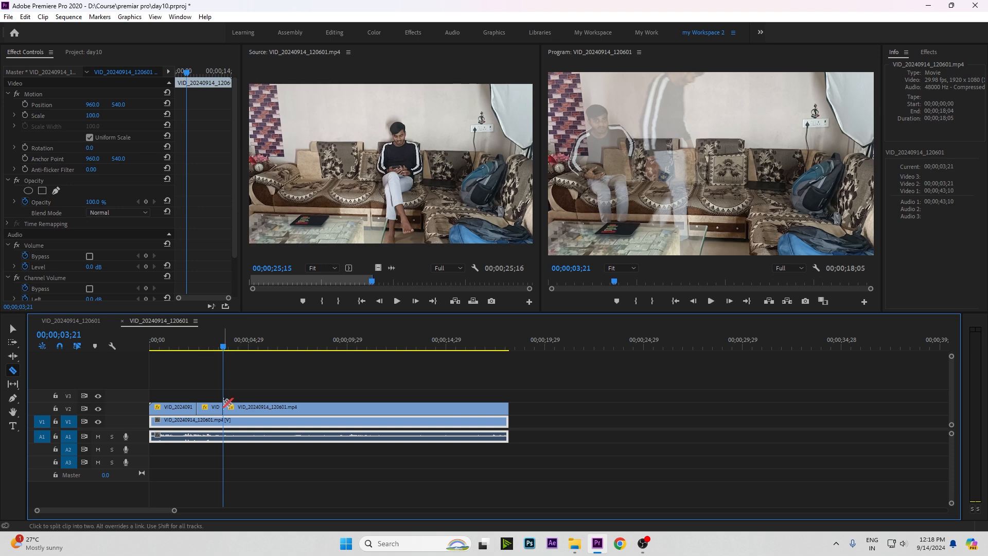
- Disable the middle V2 segment between the two cuts
key(v)
click(210, 407)
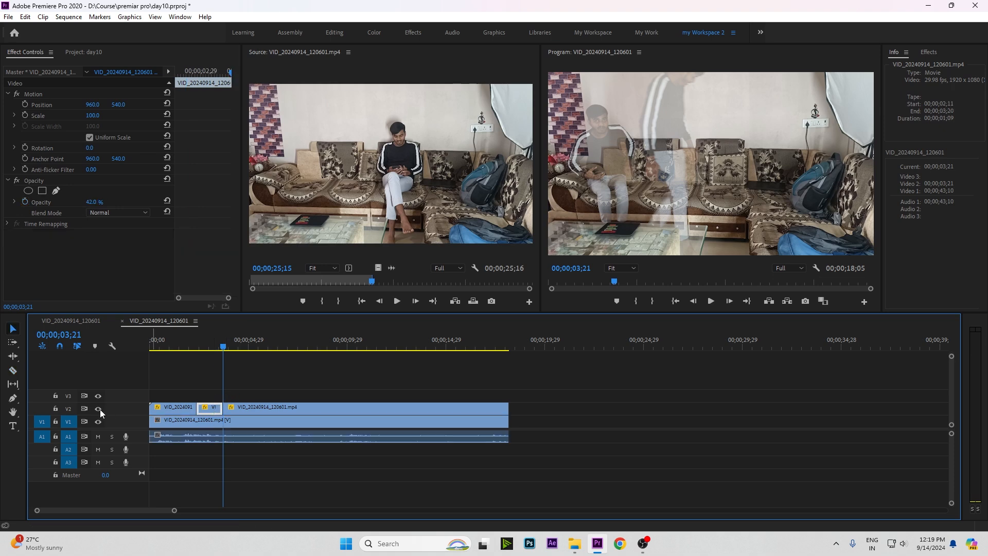
click(197, 392)
click(209, 408)
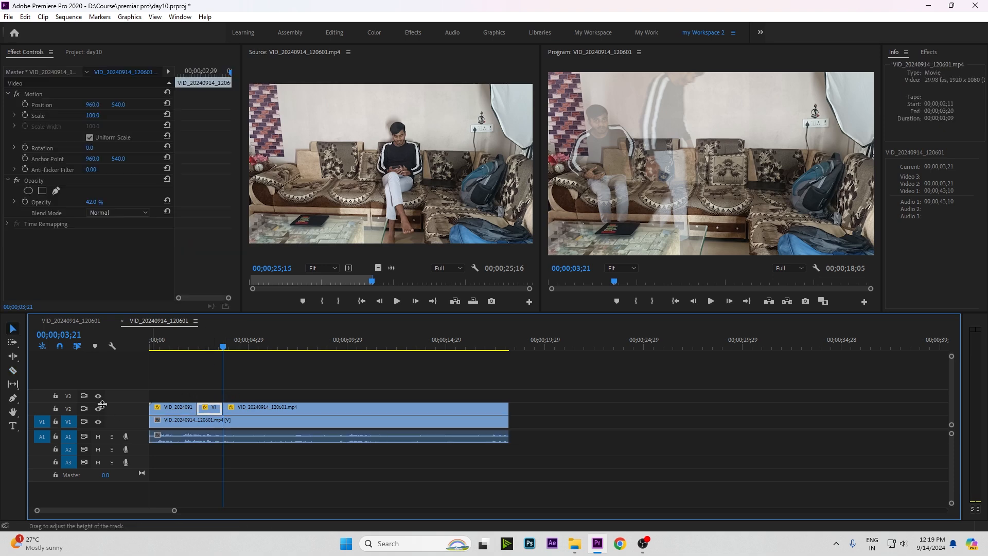
right_click(209, 408)
right_click(209, 408)
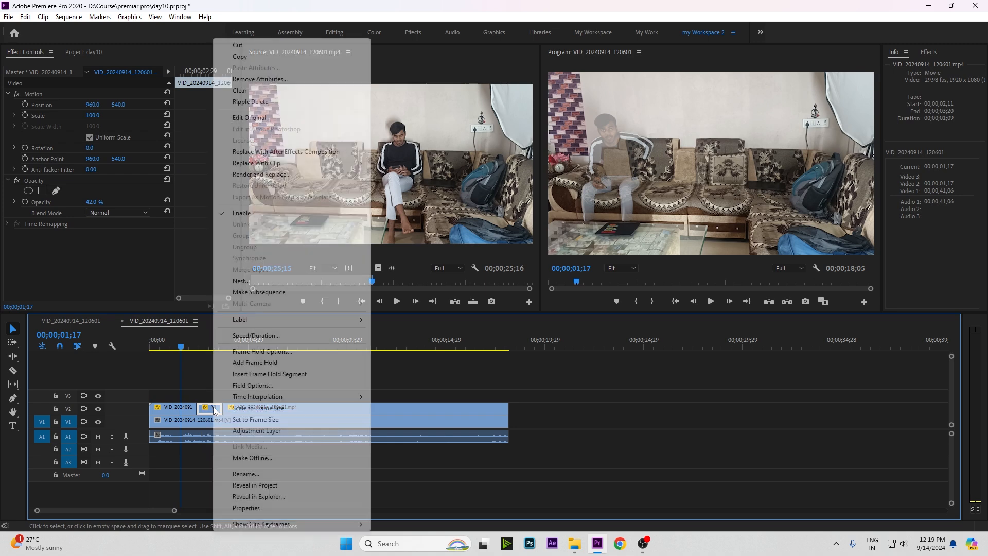
click(235, 214)
- Draw a freeform opacity mask on the first V2 segment at 00;00;02;10, enclosing the standing figure at the frame's left edge
drag(181, 351, 172, 385)
click(175, 410)
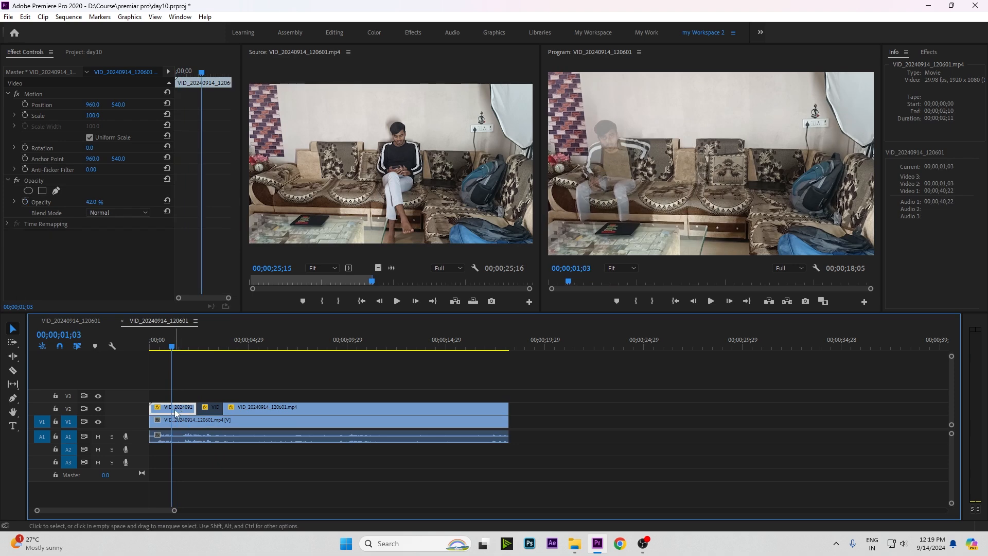
click(177, 420)
drag(173, 348, 195, 350)
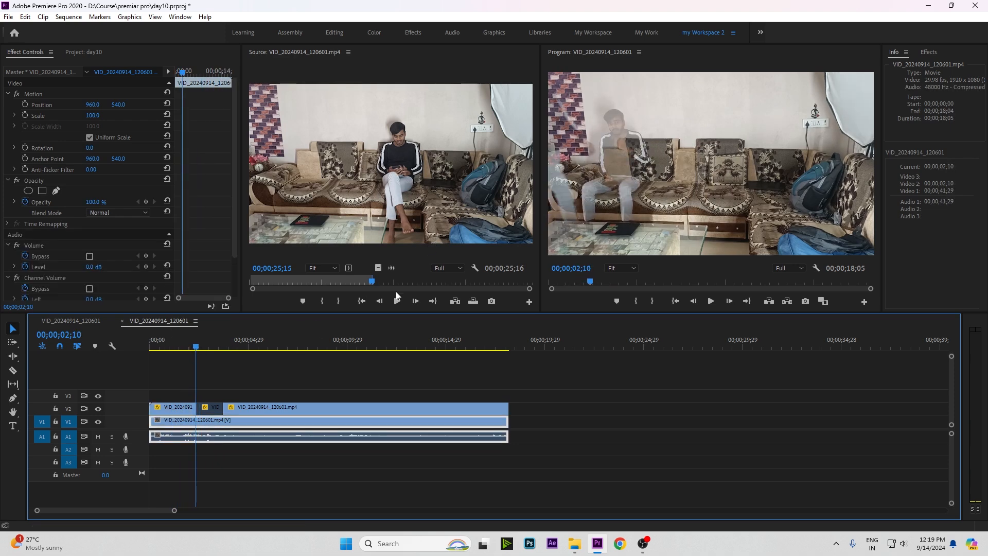
click(187, 408)
click(60, 190)
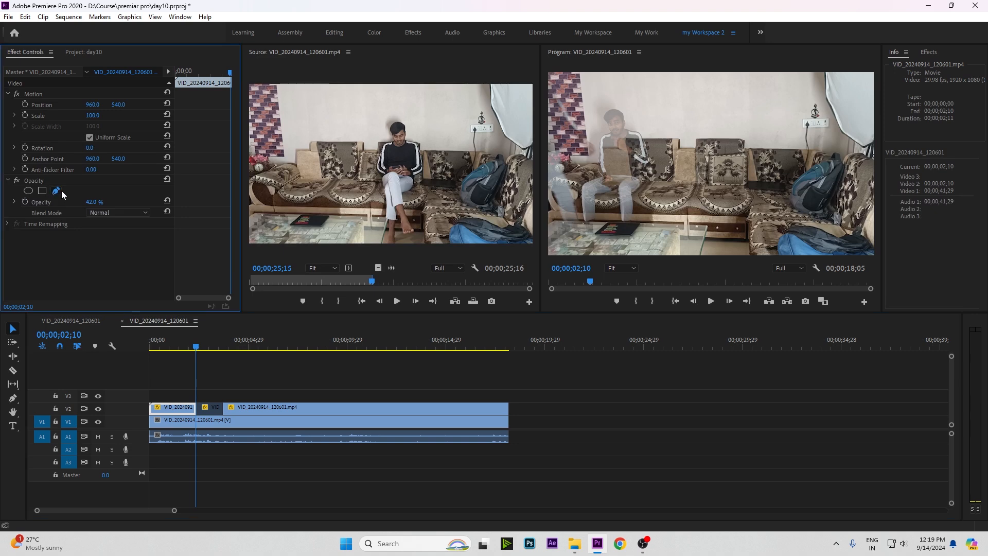
click(586, 74)
click(628, 267)
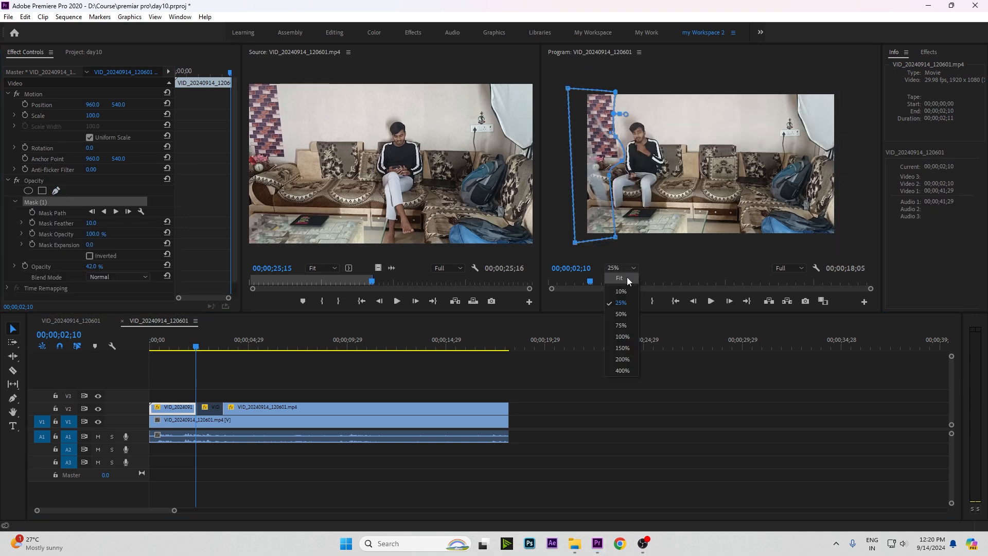
click(620, 278)
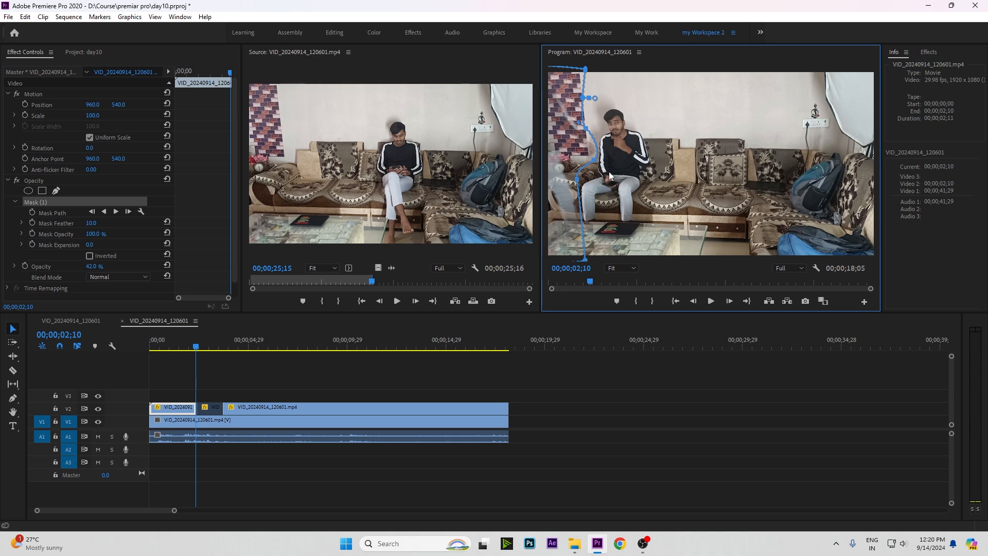
click(631, 268)
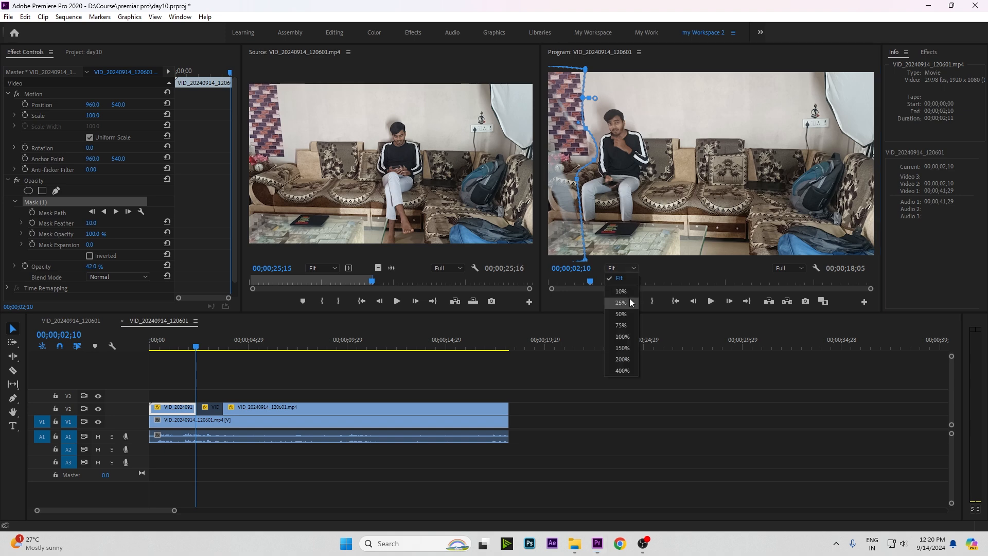
click(630, 297)
- Set the first V2 segment's mask feather to 40, mask expansion to -3 and opacity to 100%
click(176, 410)
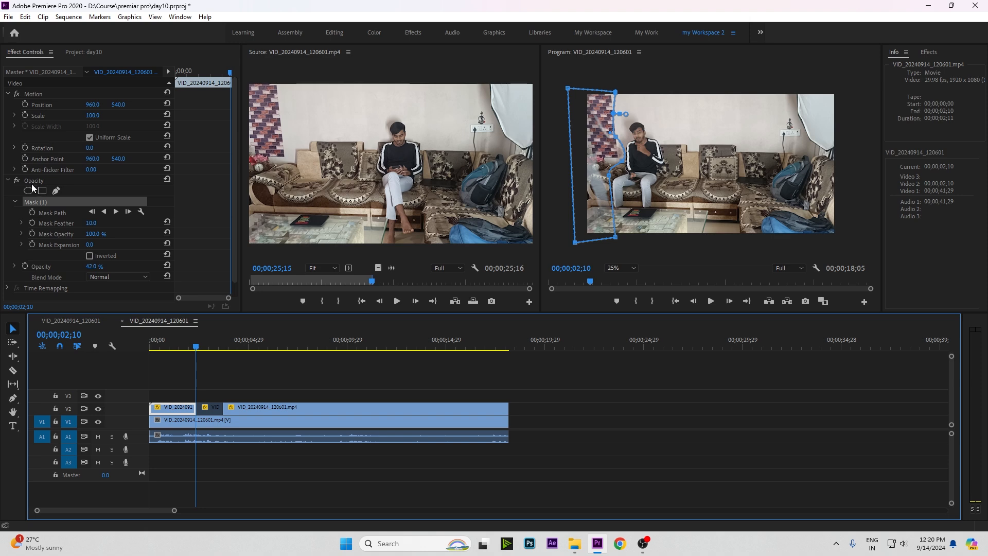
click(578, 198)
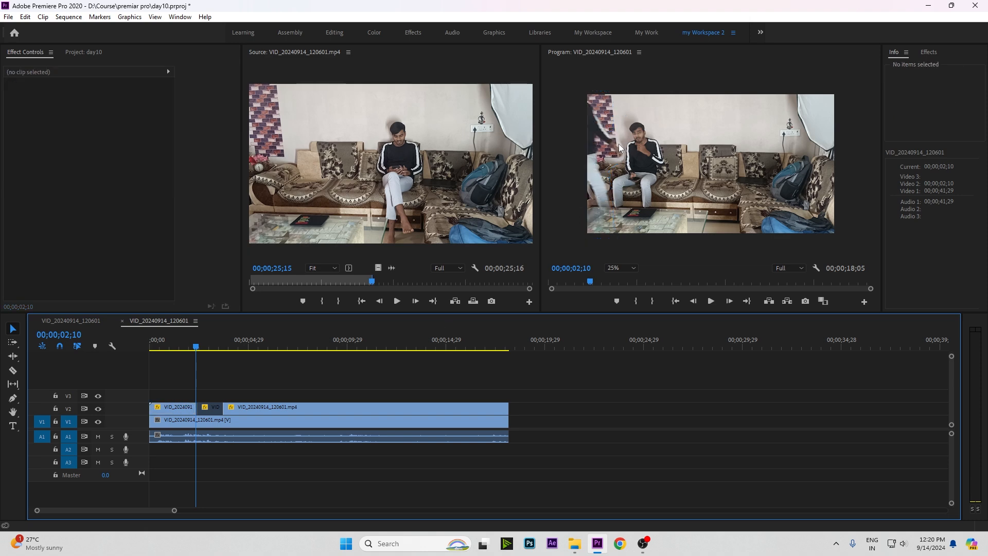
click(617, 161)
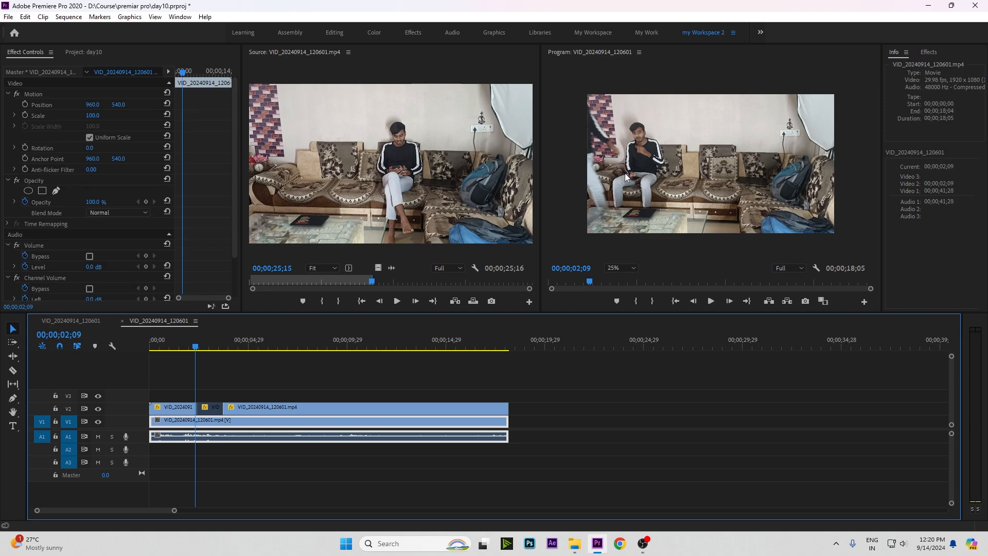
key(Right)
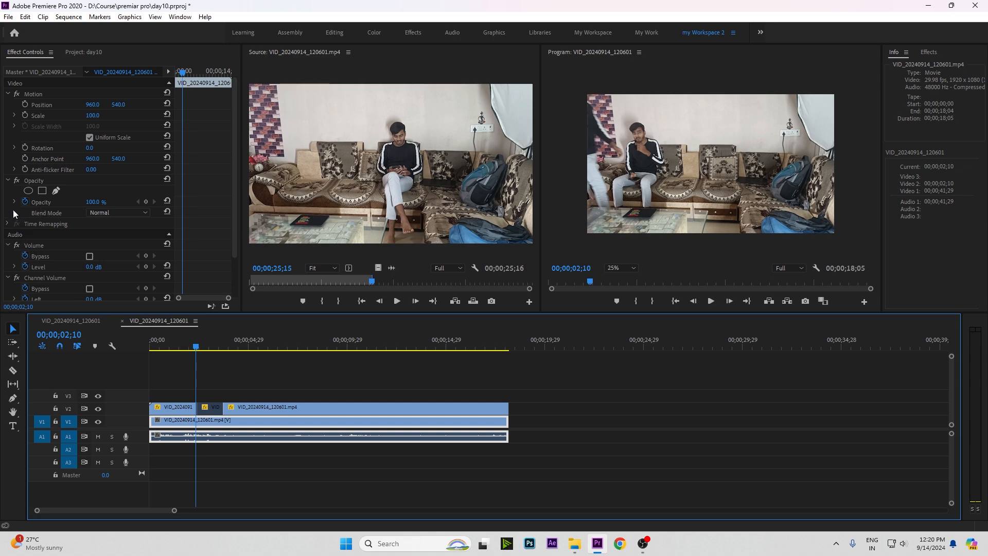
click(191, 411)
drag(91, 223, 95, 223)
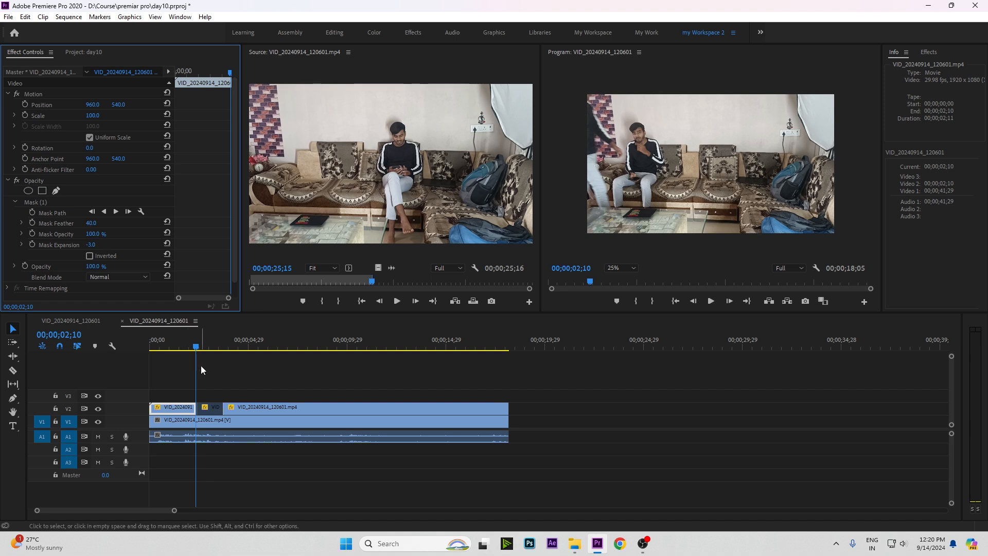
- Mask the walking figure and right side of the frame on the last V2 segment at 00;00;03;21, and raise its opacity to full
click(202, 346)
drag(203, 345, 224, 351)
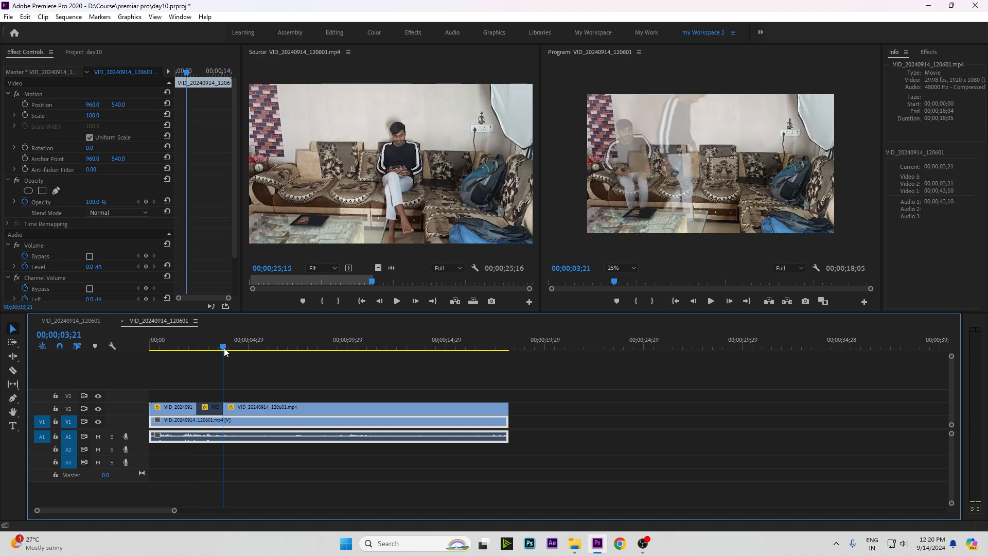
click(242, 407)
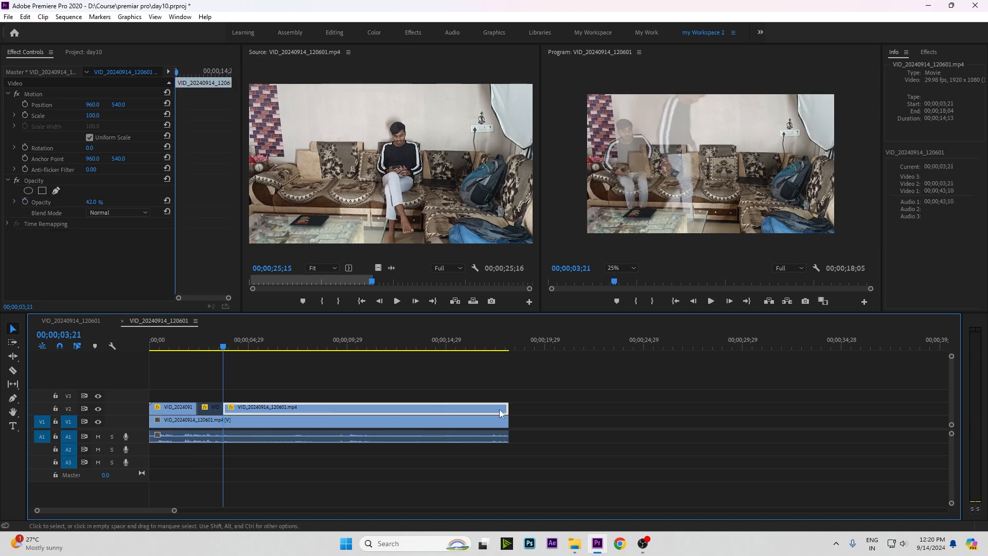
click(56, 190)
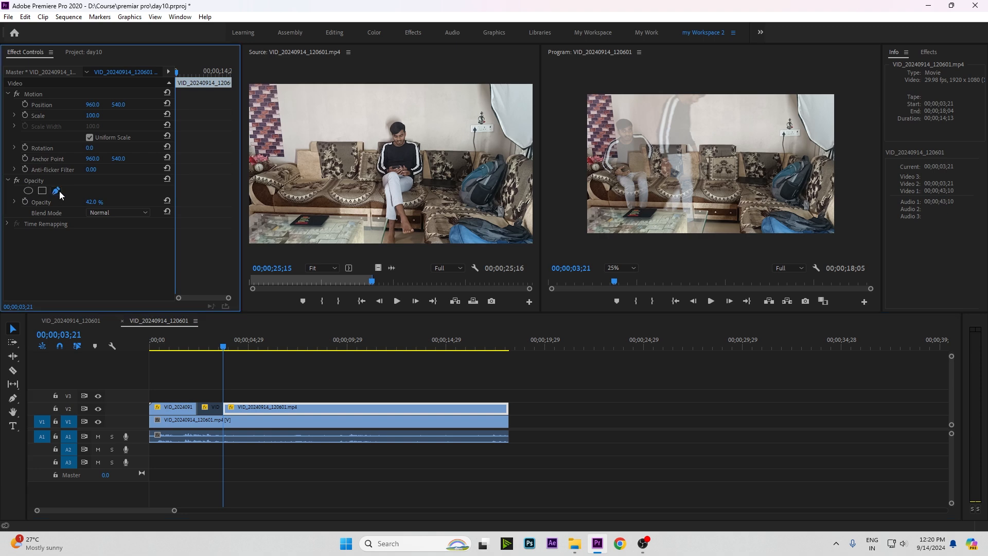
click(685, 76)
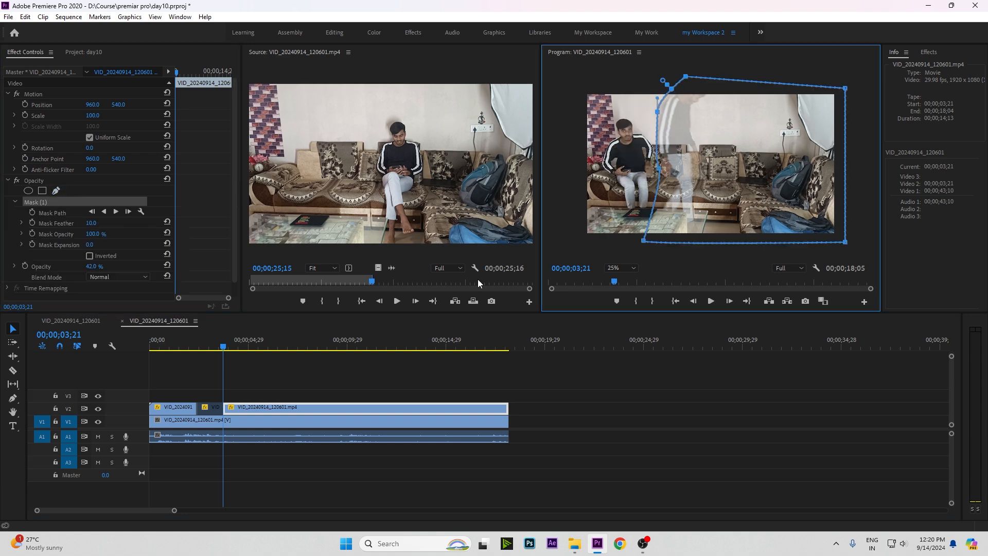
drag(86, 266, 120, 266)
- Trim the start of the first V2 segment to about 00;00;01;17 and play the sequence from the beginning
drag(224, 348, 190, 360)
drag(154, 405, 181, 405)
drag(190, 366, 145, 366)
key(space)
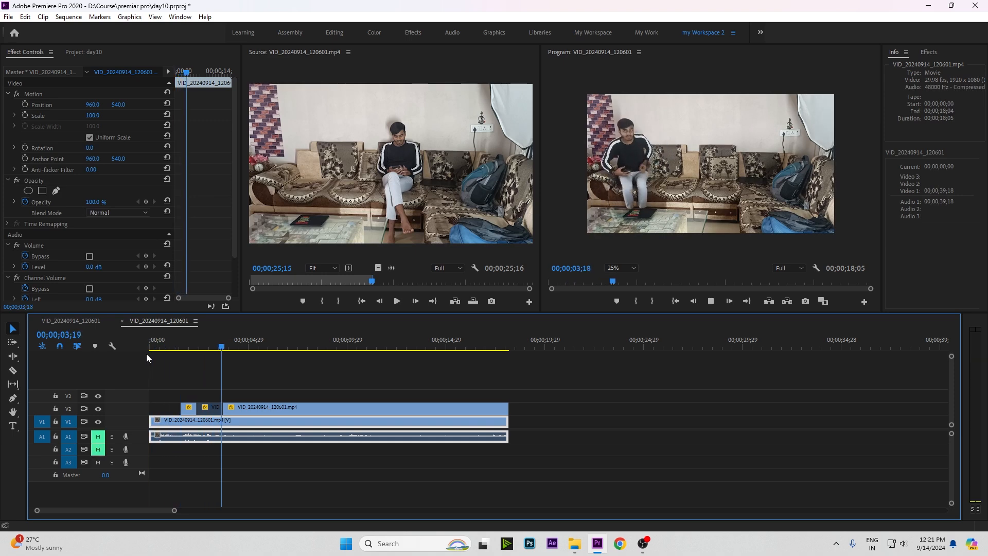
- Review the frames around the first cut and compare them with the clone shot in the other sequence
click(209, 352)
drag(210, 352, 194, 371)
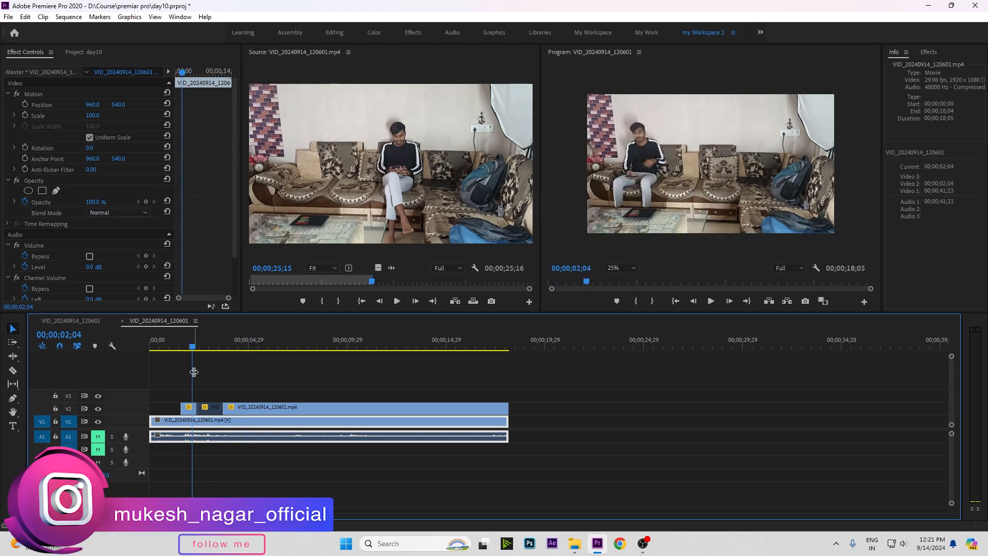
click(77, 322)
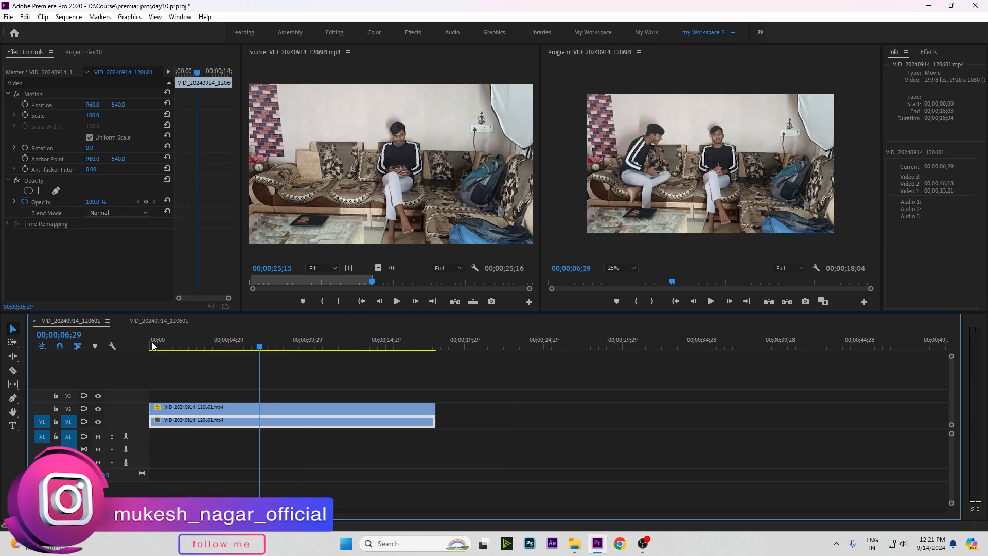
click(156, 321)
click(185, 346)
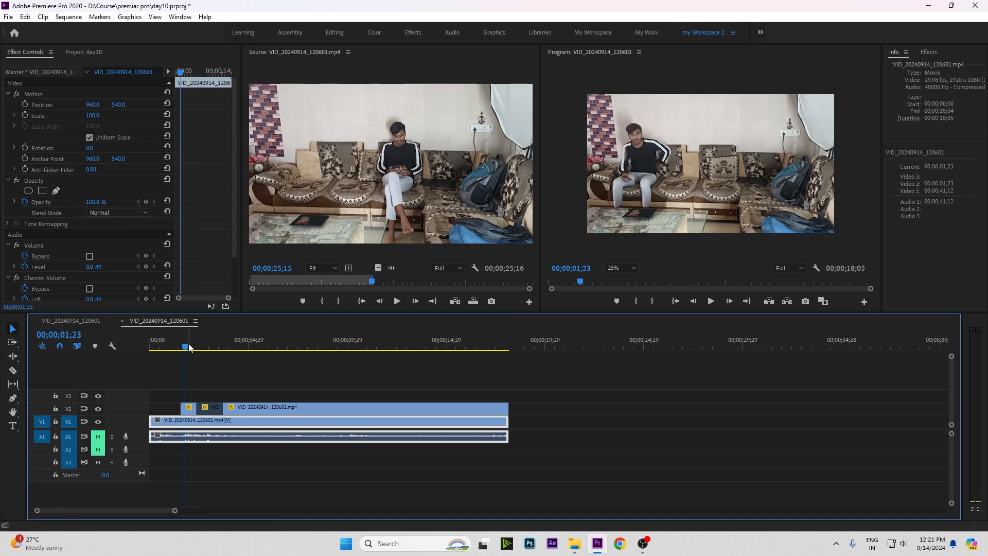
- Re-enable the middle V2 segment and set its opacity to 100%
drag(189, 347, 205, 347)
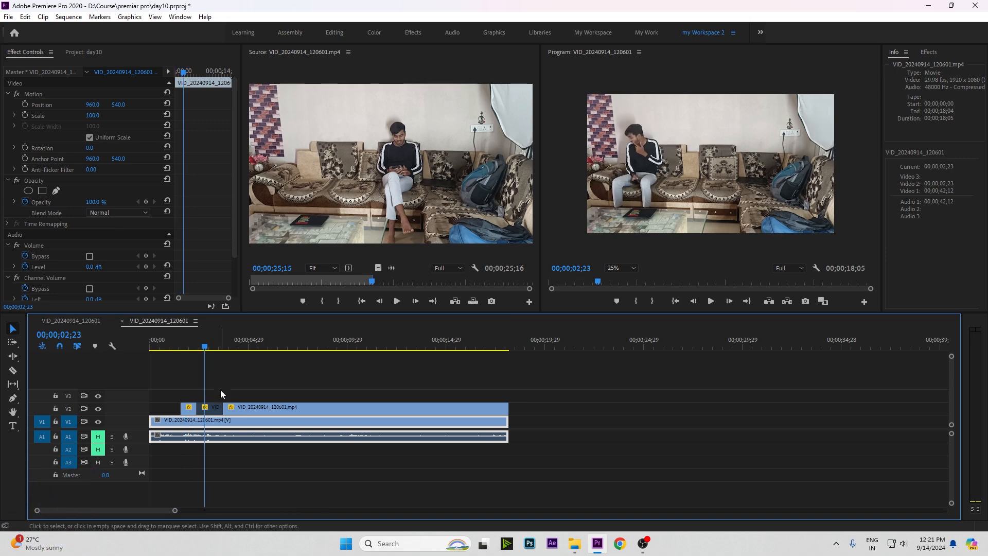
click(210, 407)
right_click(211, 408)
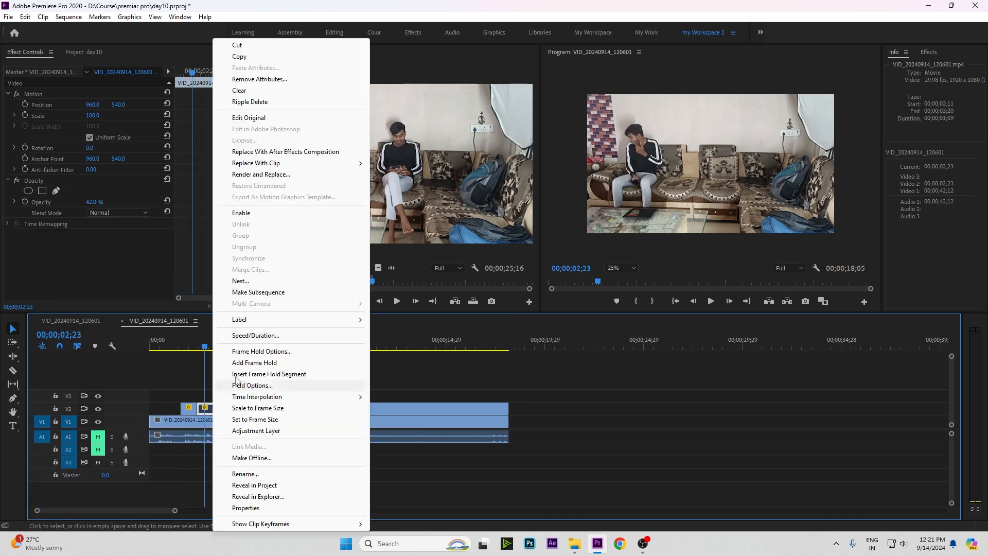
click(242, 213)
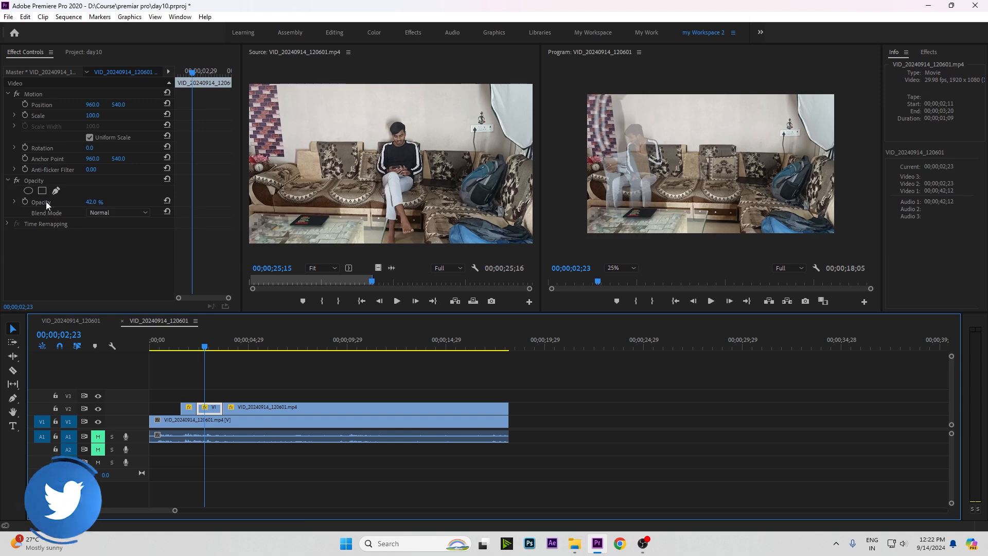
drag(94, 202, 148, 207)
- Add an opacity mask to the middle V2 segment near its end at 00;00;03;20 and enlarge the Program monitor
drag(209, 350, 222, 353)
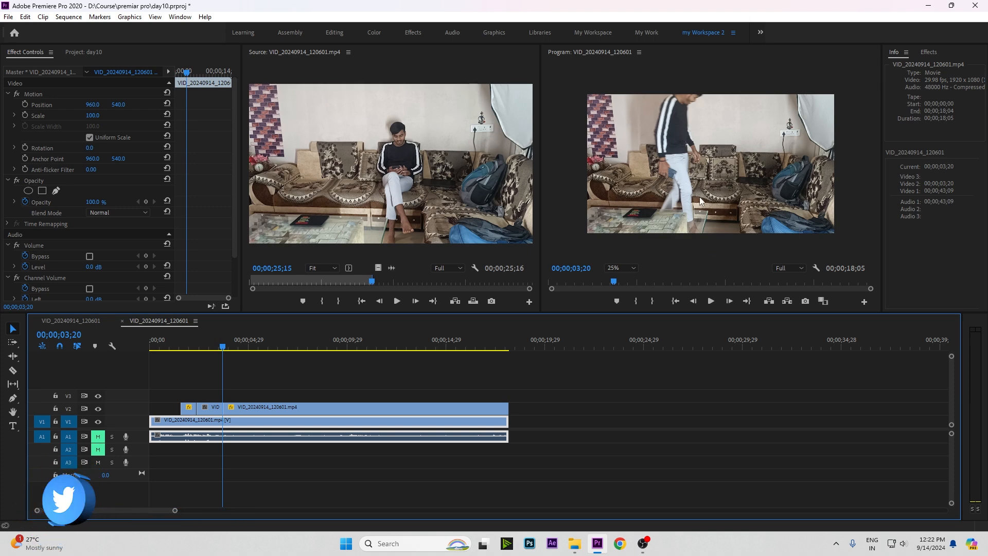
click(206, 406)
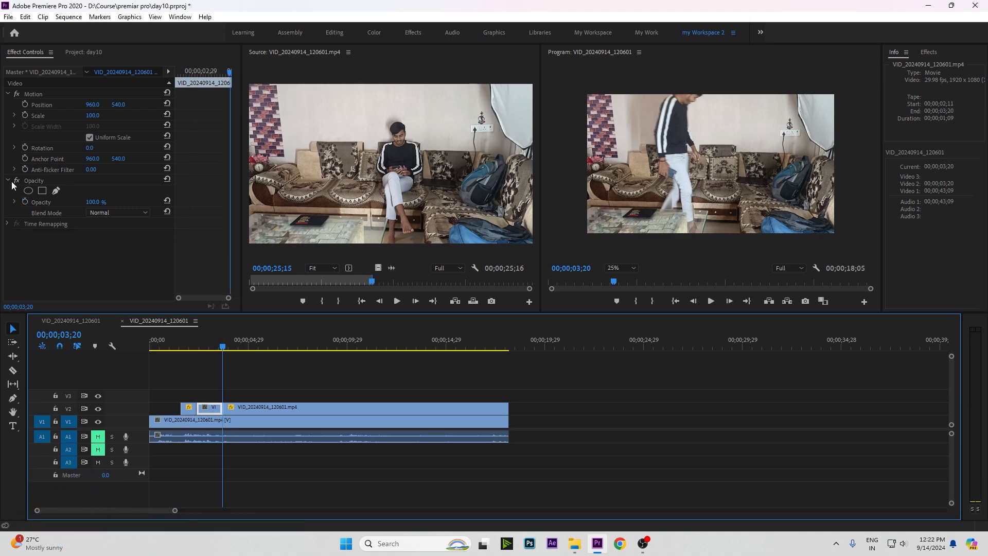
click(43, 190)
key(Left)
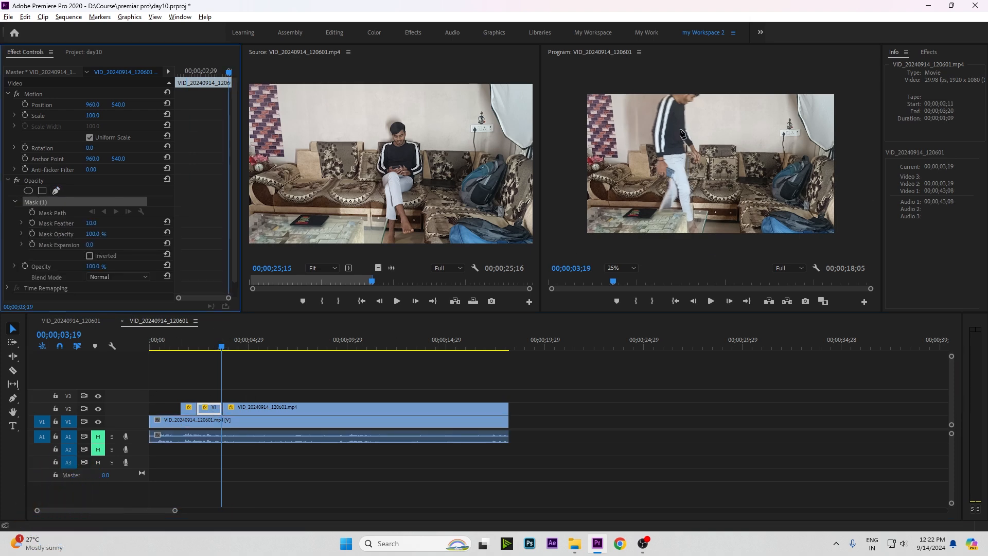
click(680, 133)
key(Right)
key(Right)
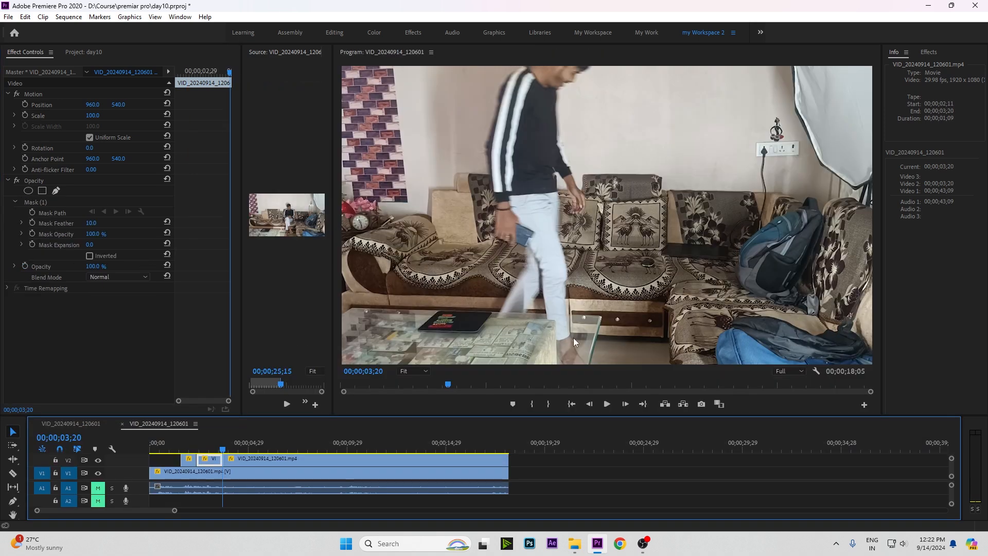
- Check the frames at the start and end of the middle V2 segment, finishing on its last frame at 00;00;03;20
click(196, 449)
key(Right)
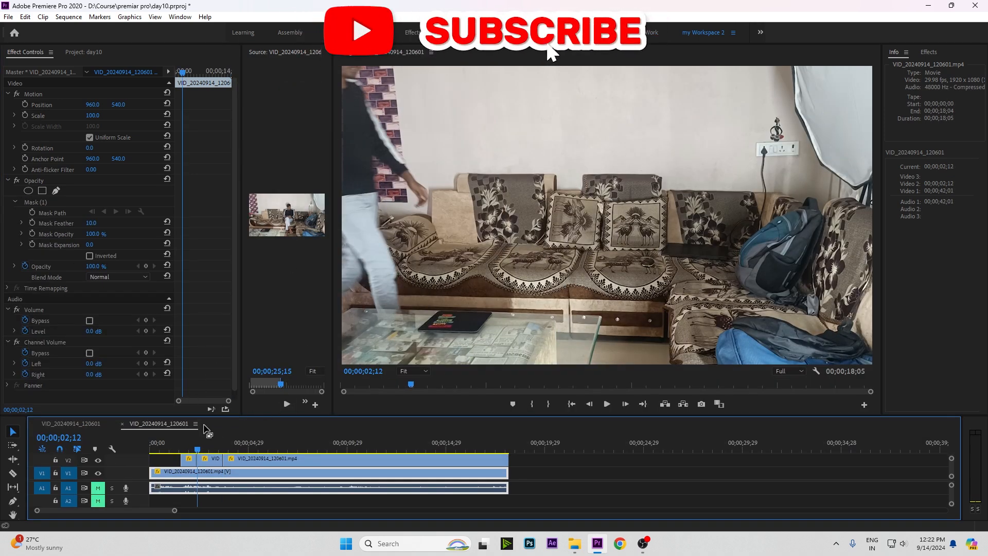
click(212, 443)
click(224, 441)
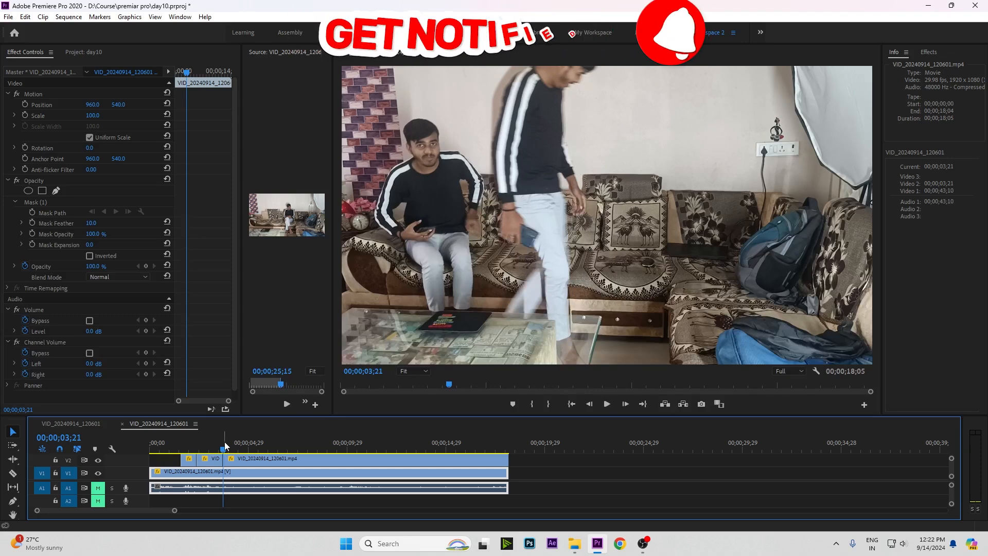
click(213, 458)
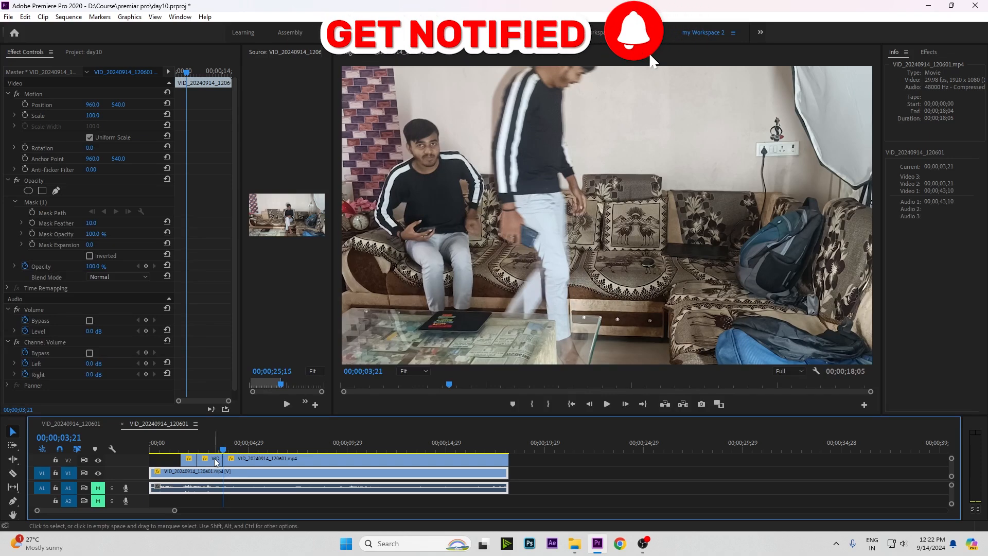
click(569, 173)
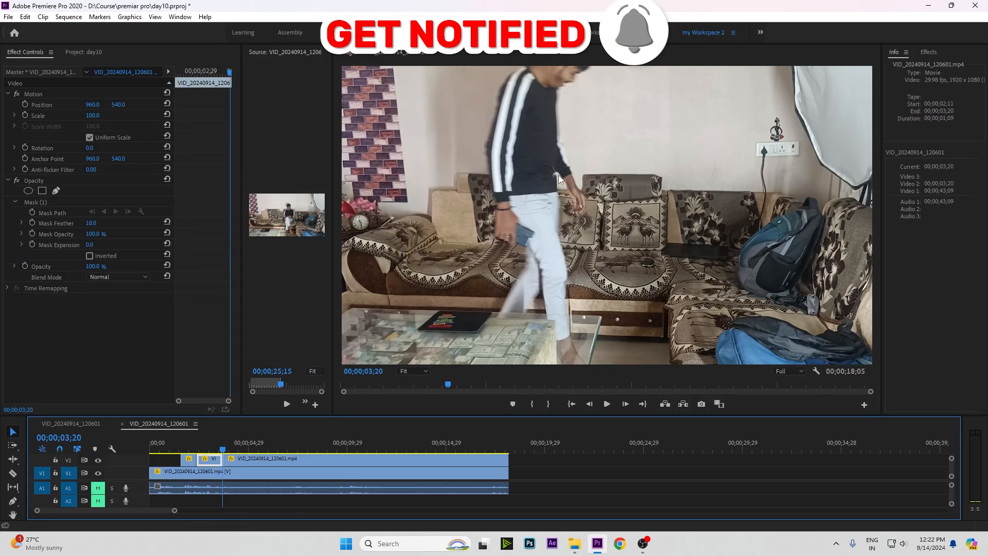
click(475, 169)
key(Left)
- Start a free-draw opacity mask on the middle V2 segment, tracing the walking figure from the neck down the back to the hand with the phone
click(211, 458)
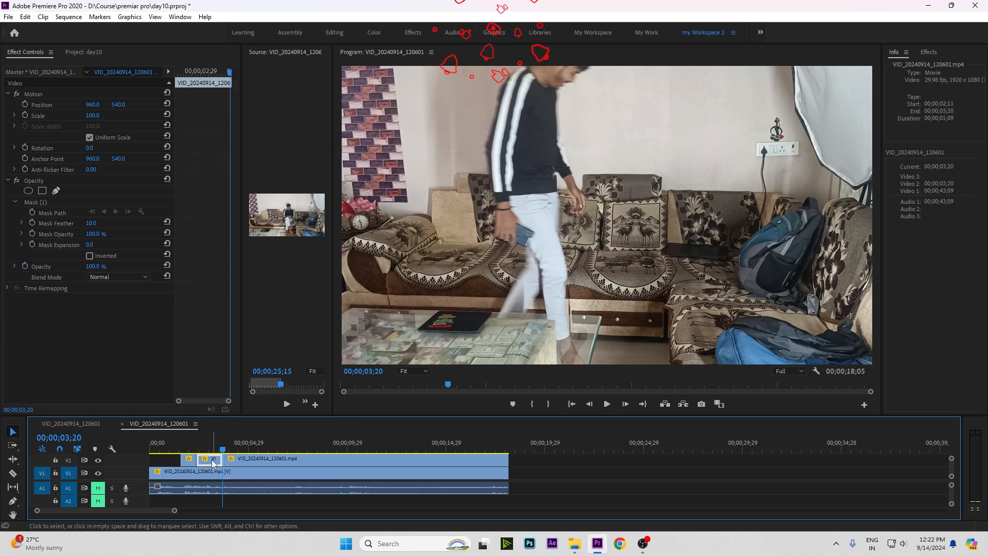
click(56, 191)
click(523, 67)
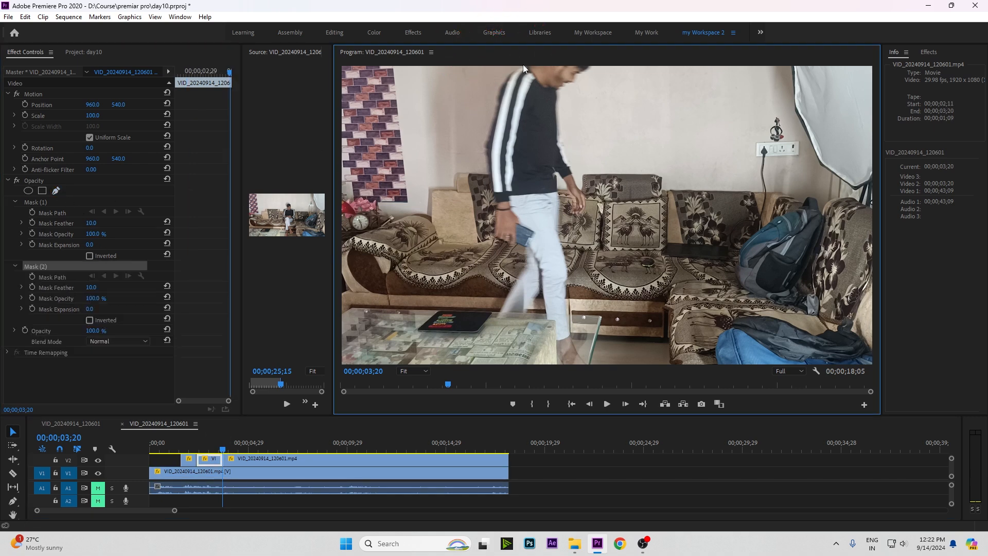
click(499, 90)
click(488, 130)
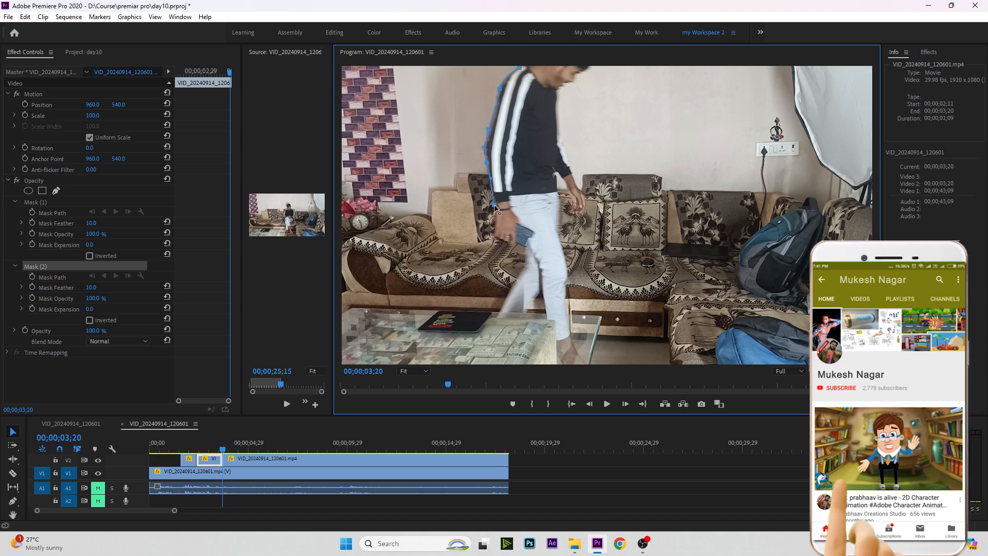
click(486, 163)
click(494, 205)
click(490, 238)
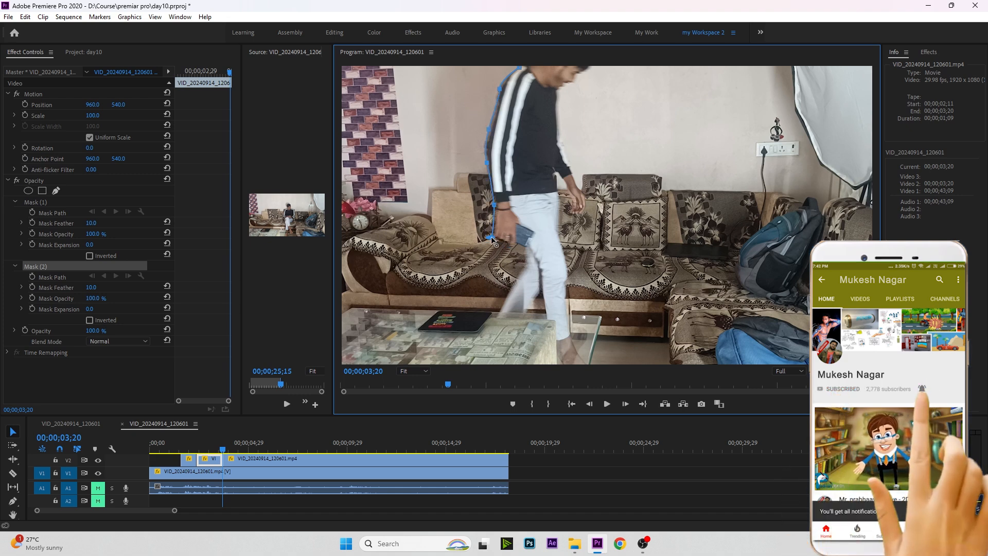
click(510, 246)
click(516, 269)
click(451, 294)
click(370, 208)
key(ctrl+z)
key(ctrl+z)
key(ctrl+z)
key(ctrl+z)
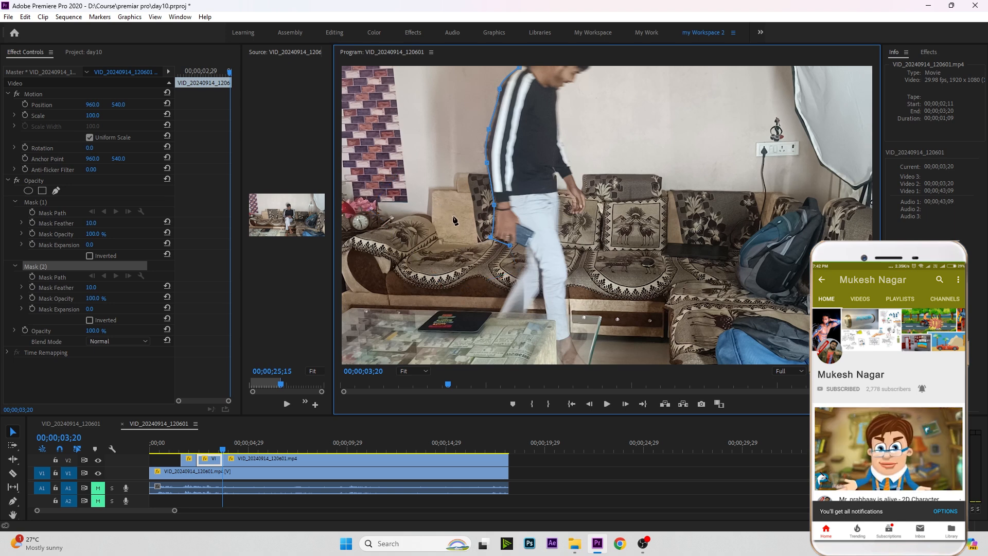
- Extend the mask outline past the phone and down the walking figure's rear leg to the edge of the table
drag(502, 266, 473, 265)
drag(542, 226, 517, 246)
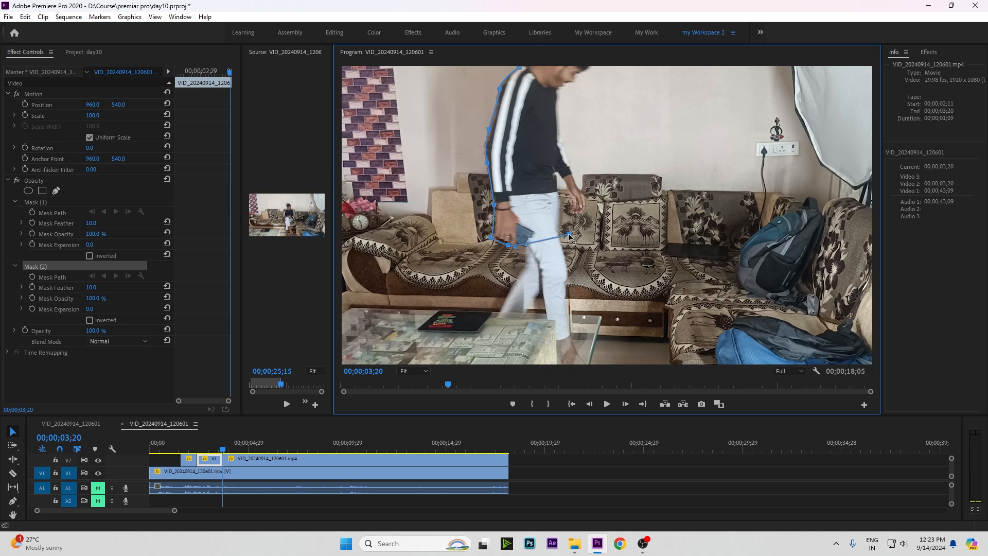
click(516, 245)
drag(489, 280, 492, 297)
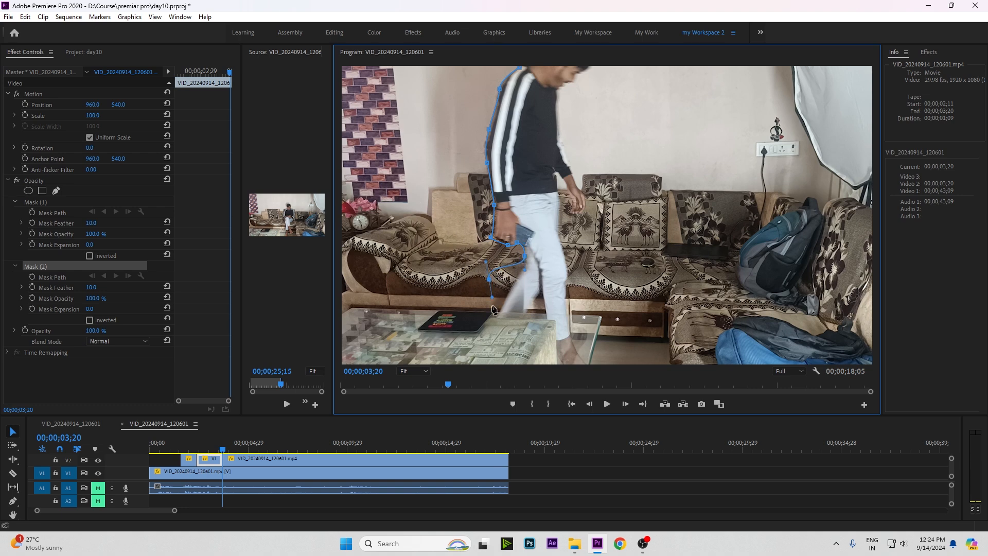
click(458, 339)
key(ctrl+z)
click(488, 281)
key(ctrl+z)
click(499, 312)
click(526, 313)
- Return to 00;00;03;20 and delete Mask (1) from the middle V2 segment
key(space)
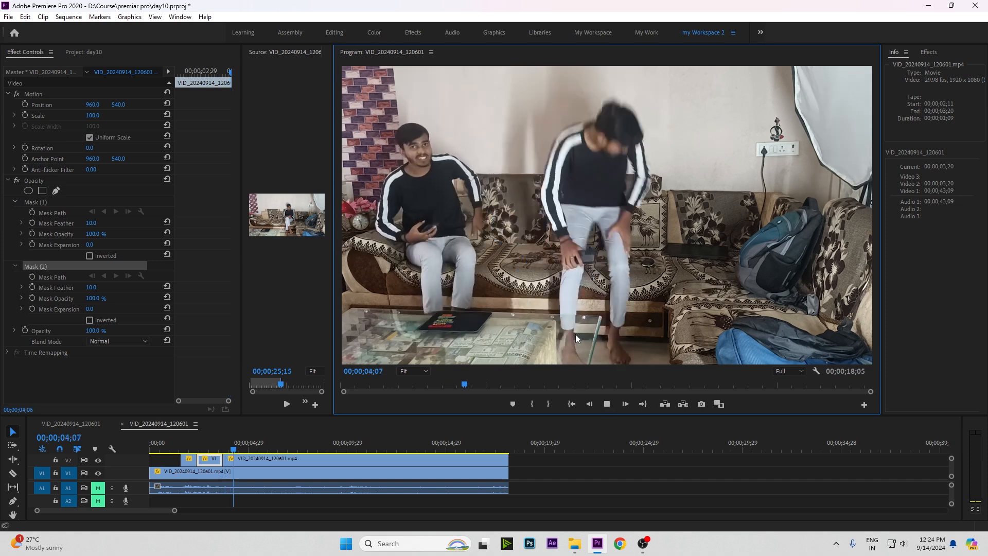
click(231, 441)
drag(231, 441, 223, 442)
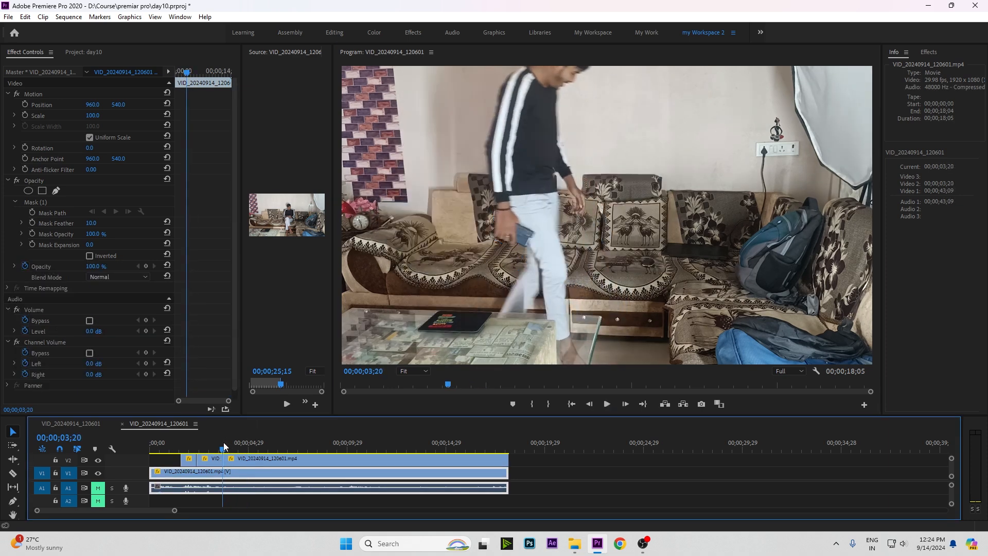
click(211, 458)
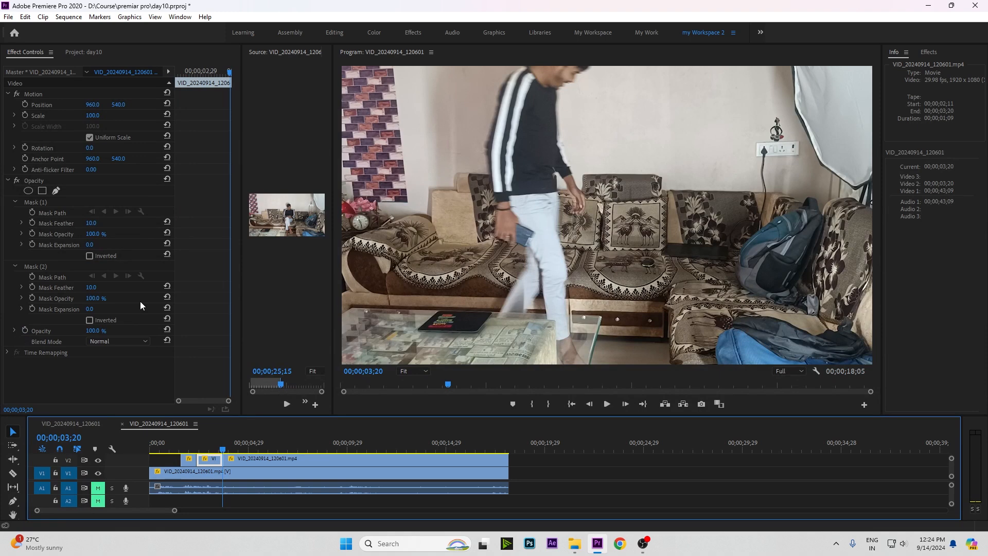
click(45, 203)
key(Delete)
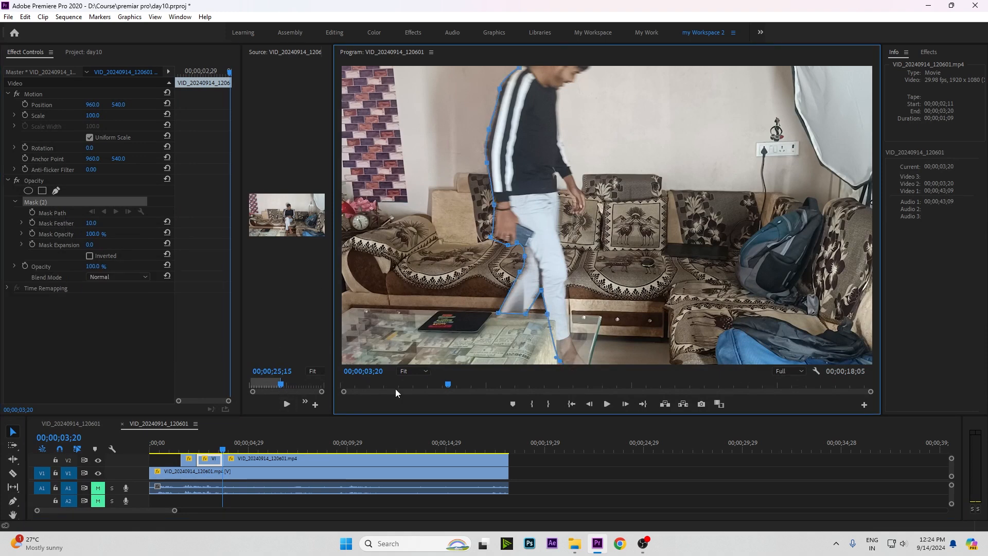
- Close the mask outline around the walking figure's front foot, front leg, arm and head with the preview at 50%
click(405, 371)
click(418, 417)
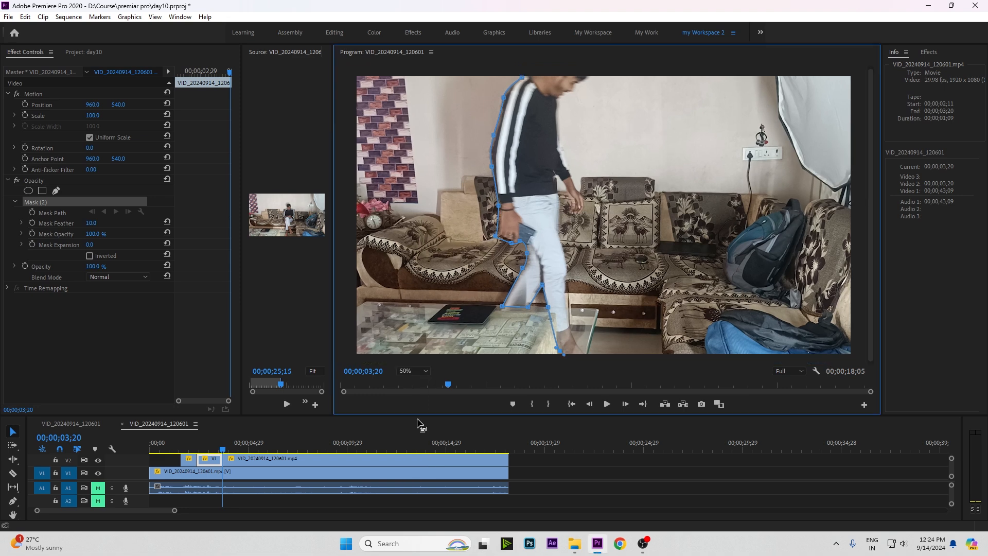
click(565, 362)
click(591, 361)
click(572, 329)
click(566, 275)
click(559, 228)
click(557, 181)
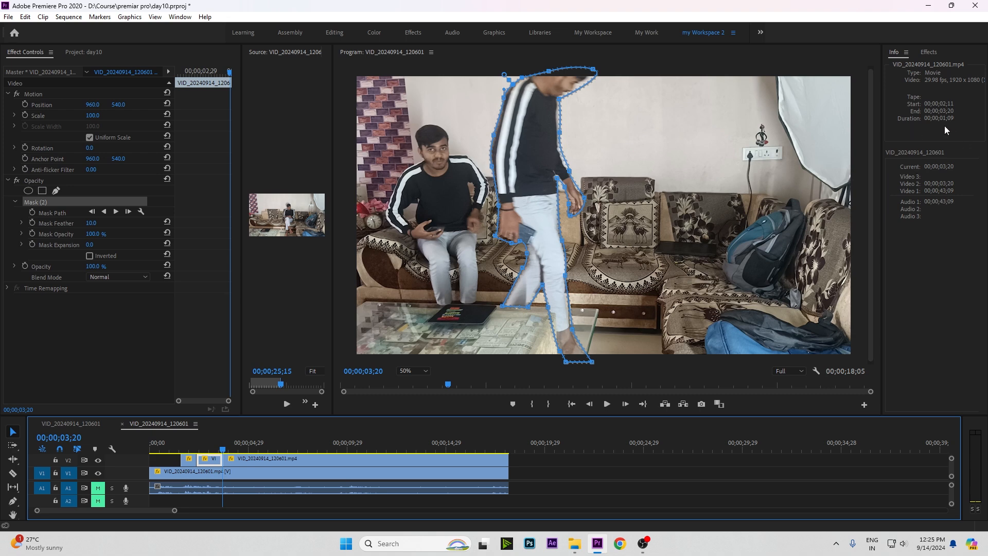
- Switch the sequence's time display to frames and keep the middle V2 segment selected
ctrl+click(360, 372)
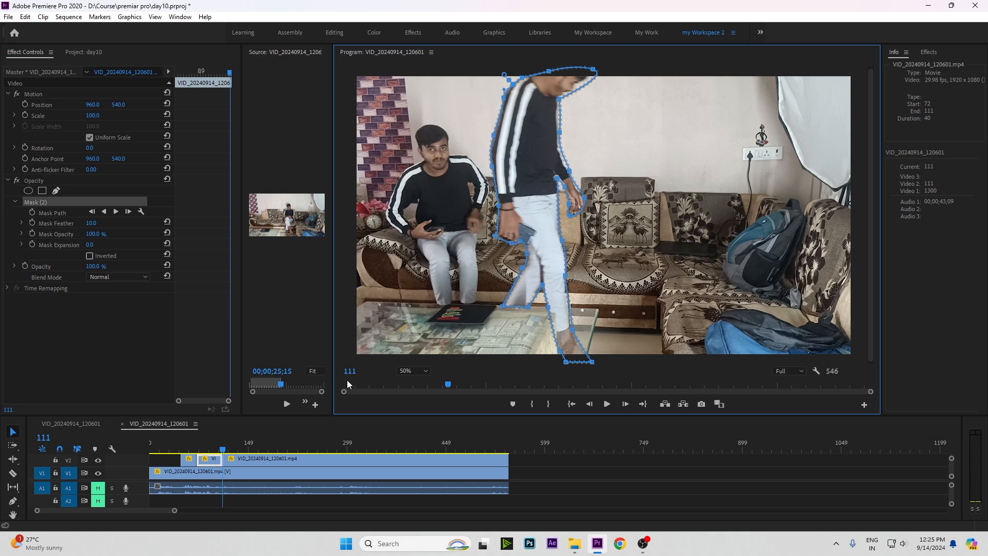
click(212, 463)
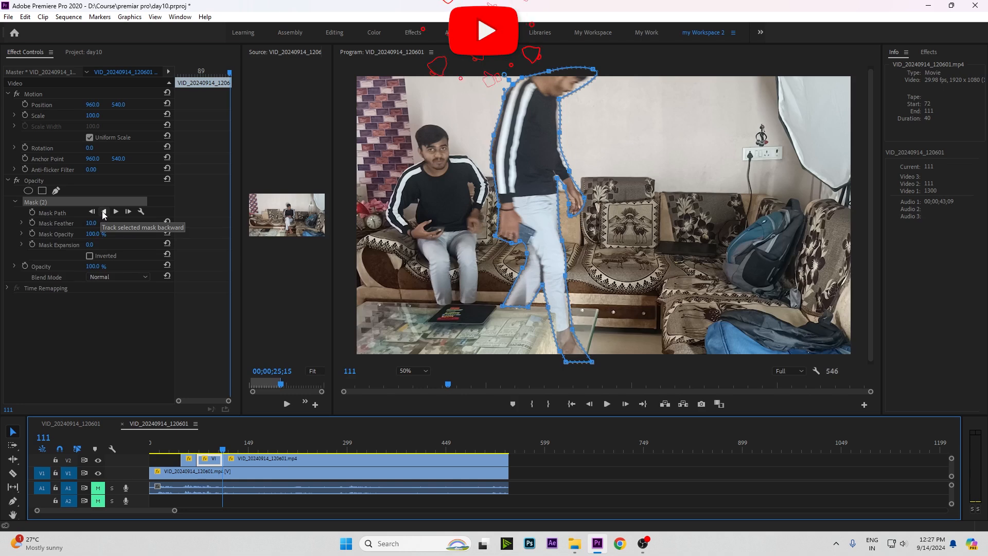
- Try tracking Mask (2) backward through the segment from frame 111 and check the tracked frames
click(103, 211)
drag(198, 449, 221, 454)
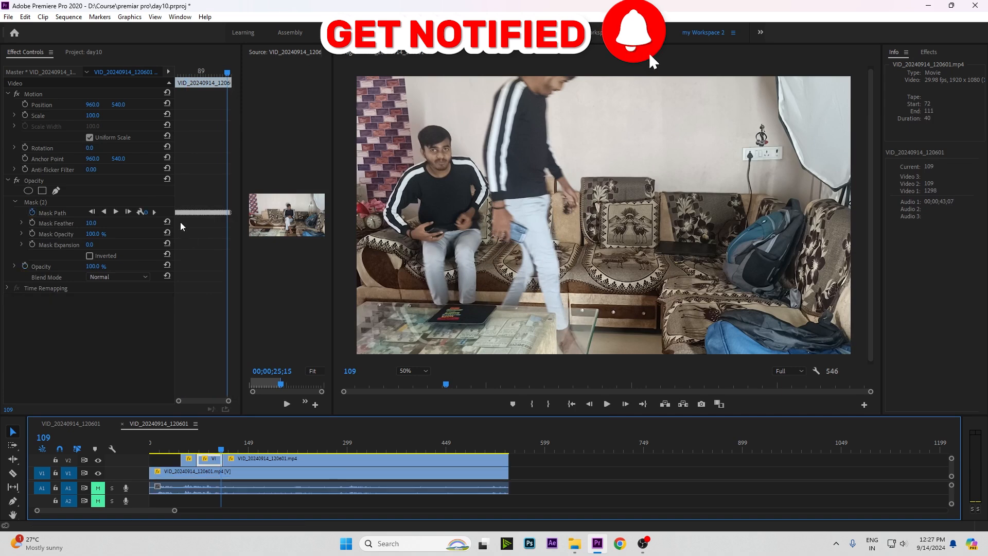
click(153, 212)
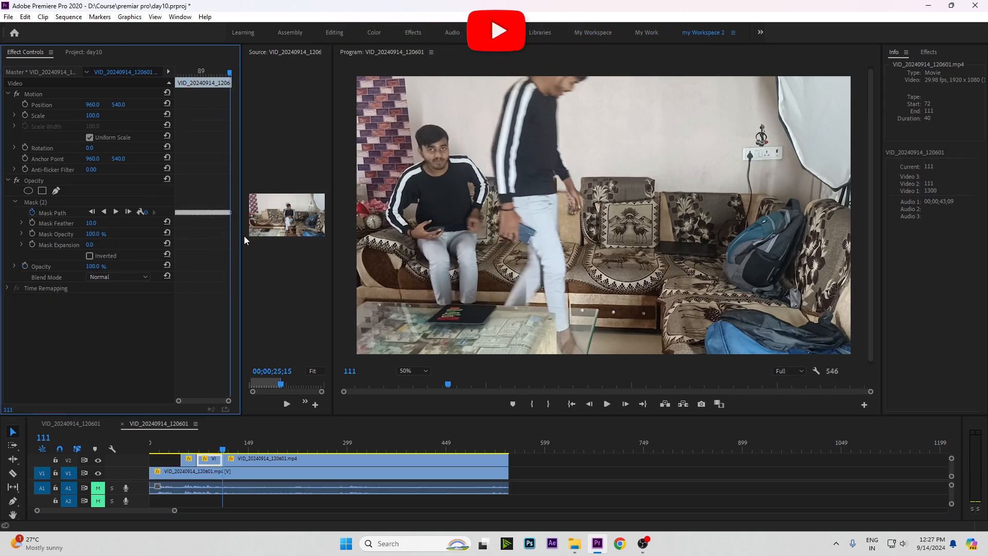
- Track Mask (2) backward one frame at a time to frame 109 and adjust the outline between the legs
drag(240, 233, 410, 281)
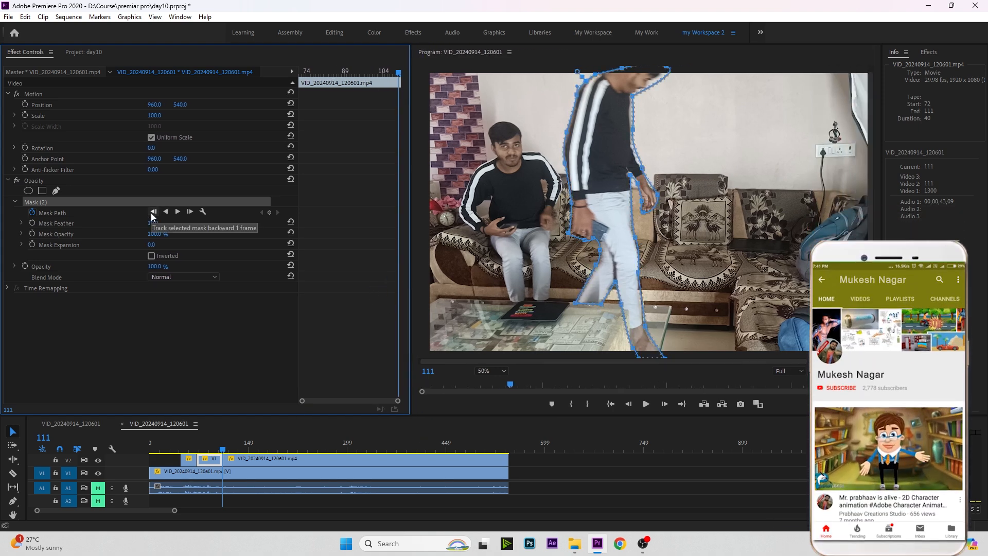
click(153, 211)
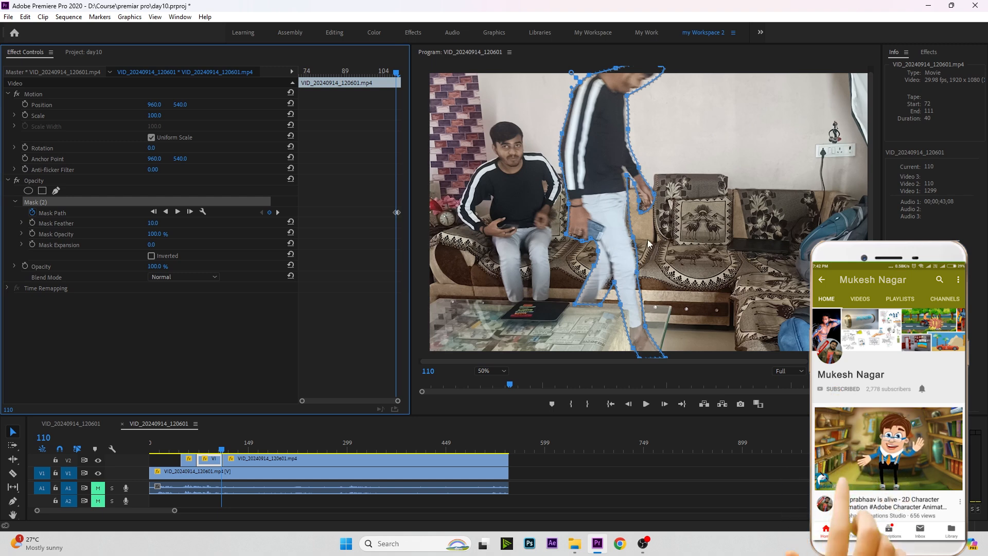
click(627, 134)
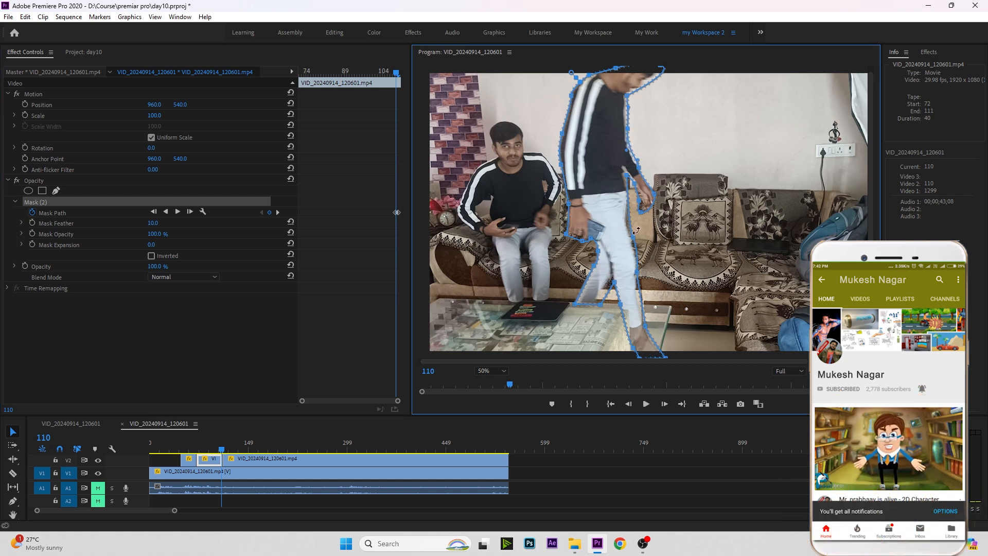
click(155, 212)
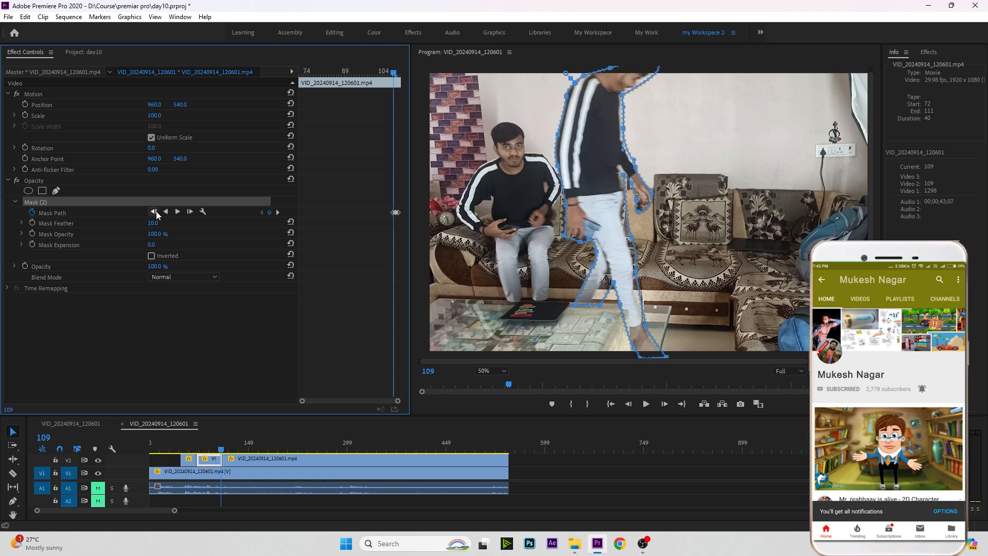
click(560, 138)
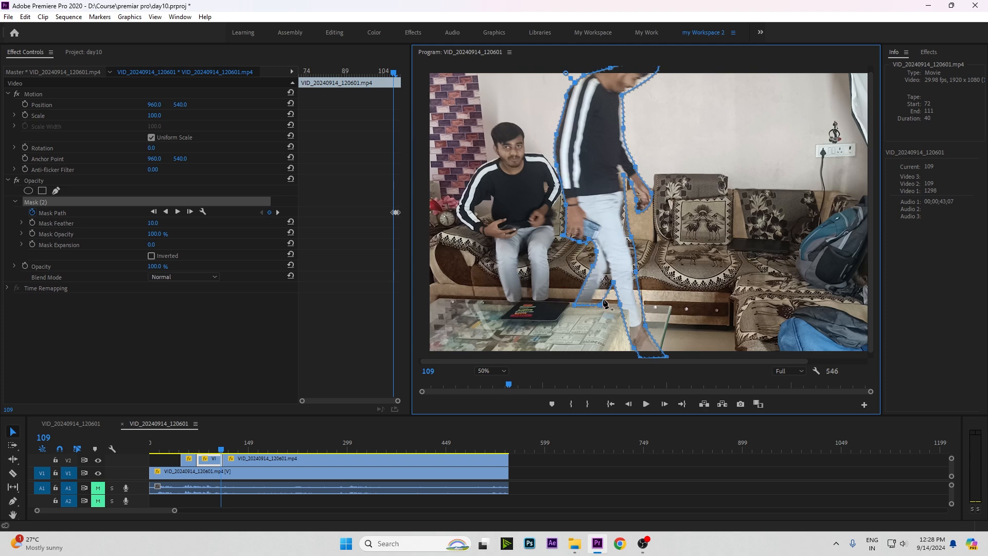
drag(613, 282, 607, 270)
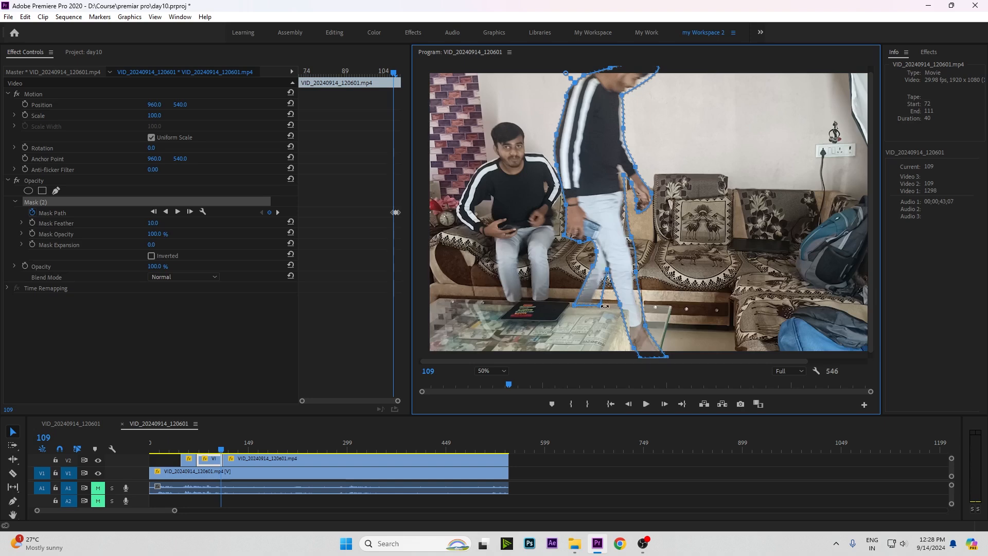
- Track Mask (2) backward to frame 105 and pull the outline closer to the walking figure's front arm and chest
click(156, 215)
click(155, 212)
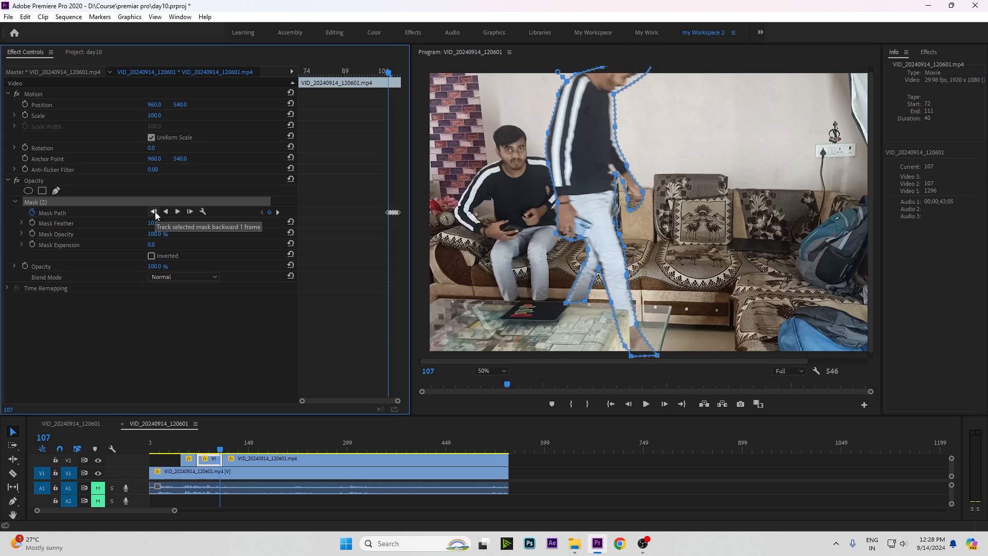
click(154, 212)
click(167, 211)
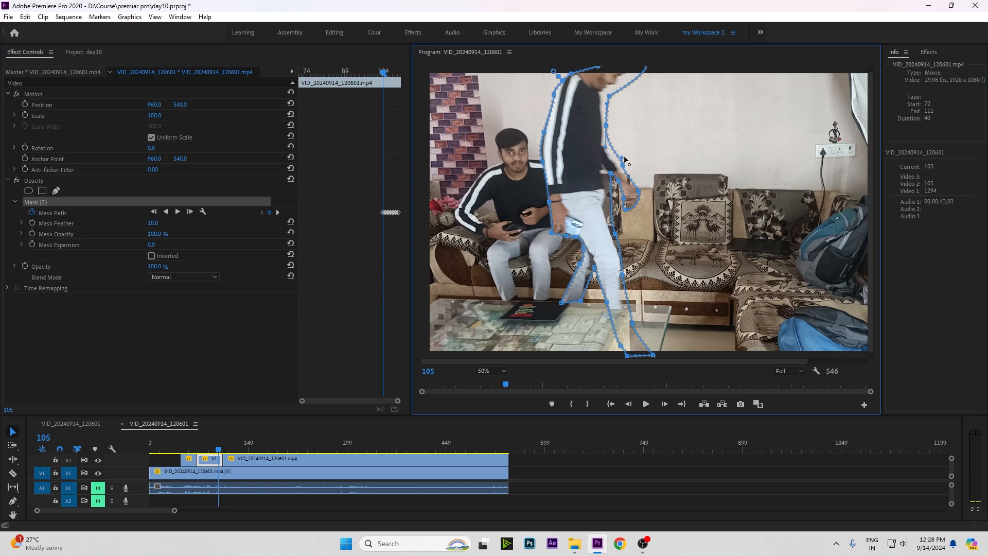
drag(623, 167, 618, 164)
drag(608, 99, 605, 125)
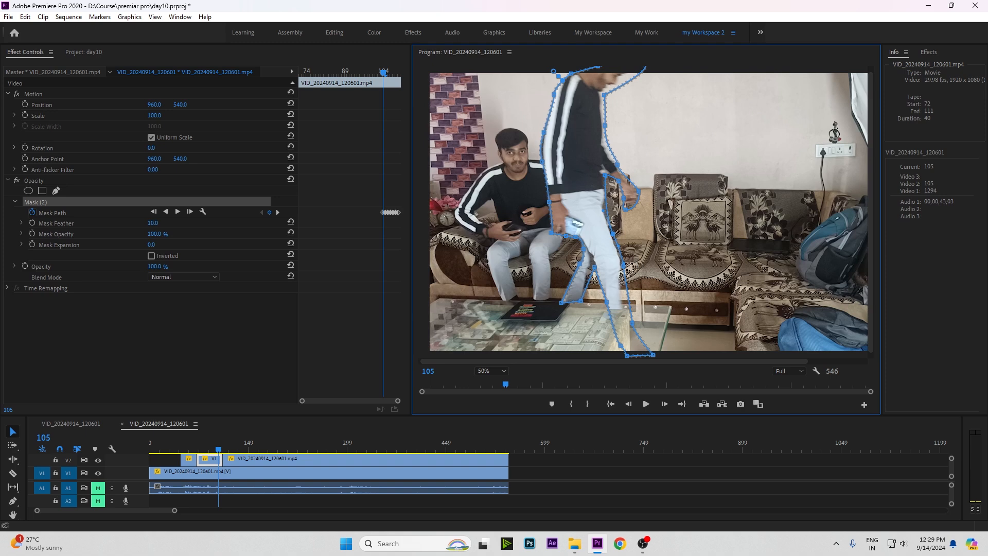
- Track Mask (2) backward to frame 104 and refine its outline around the walking figure's rear hand and front arm at 75% view
click(154, 212)
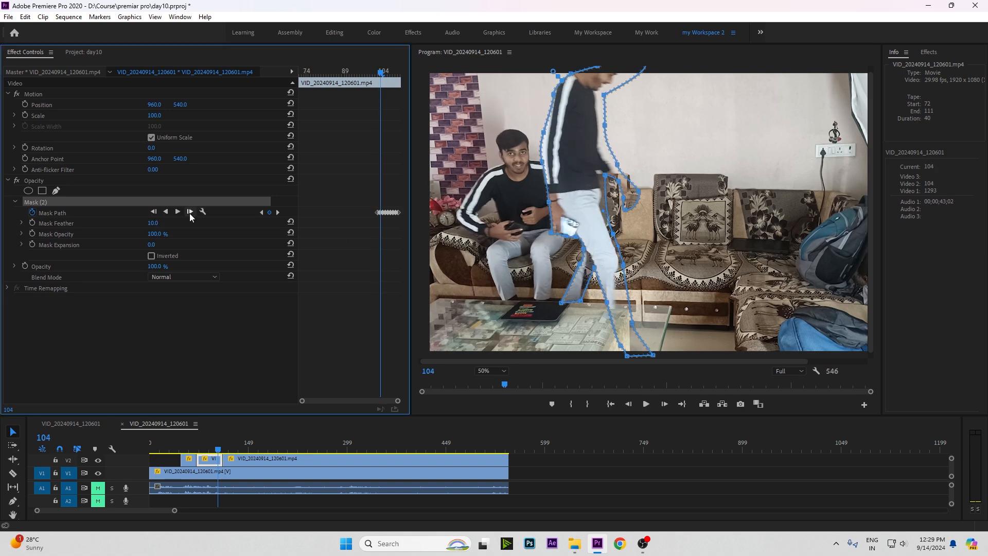
click(533, 397)
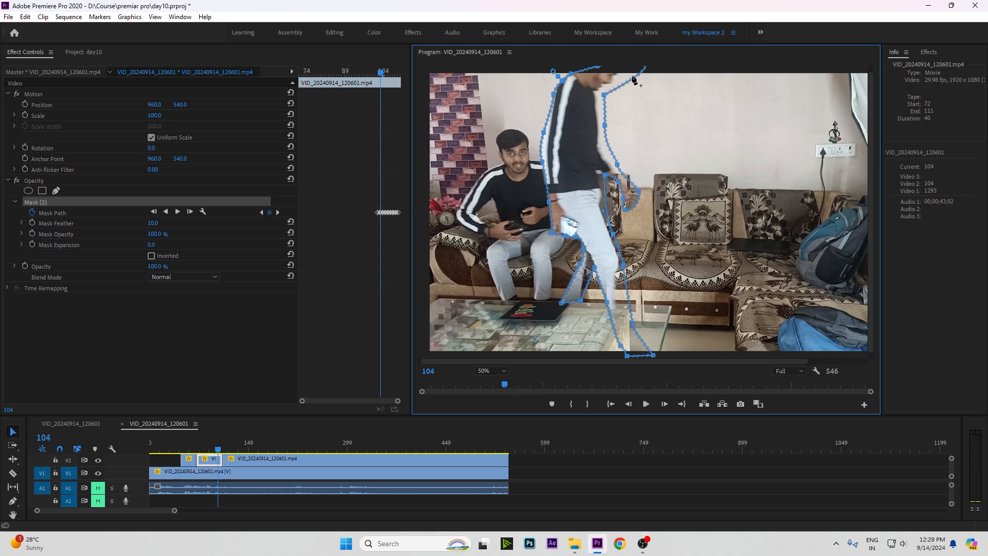
click(495, 373)
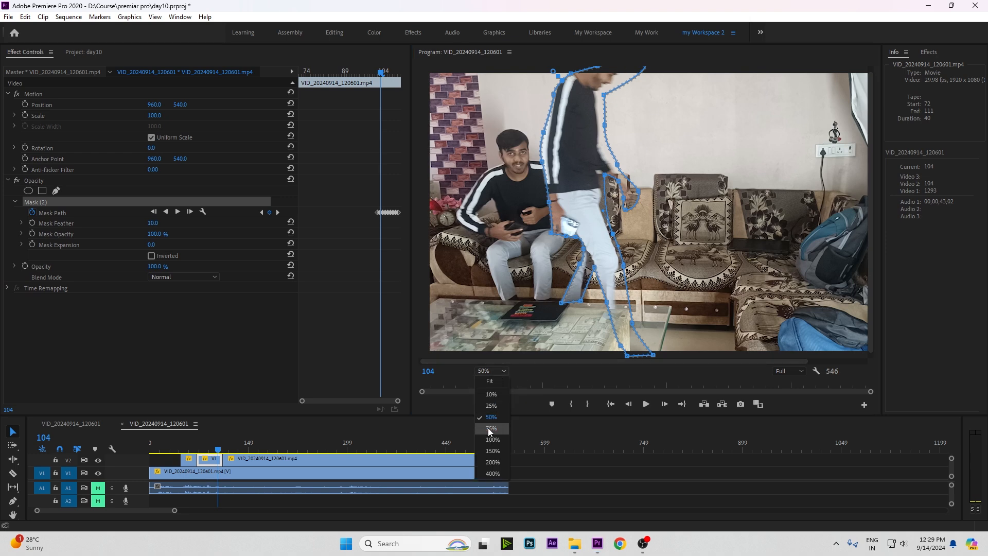
click(490, 405)
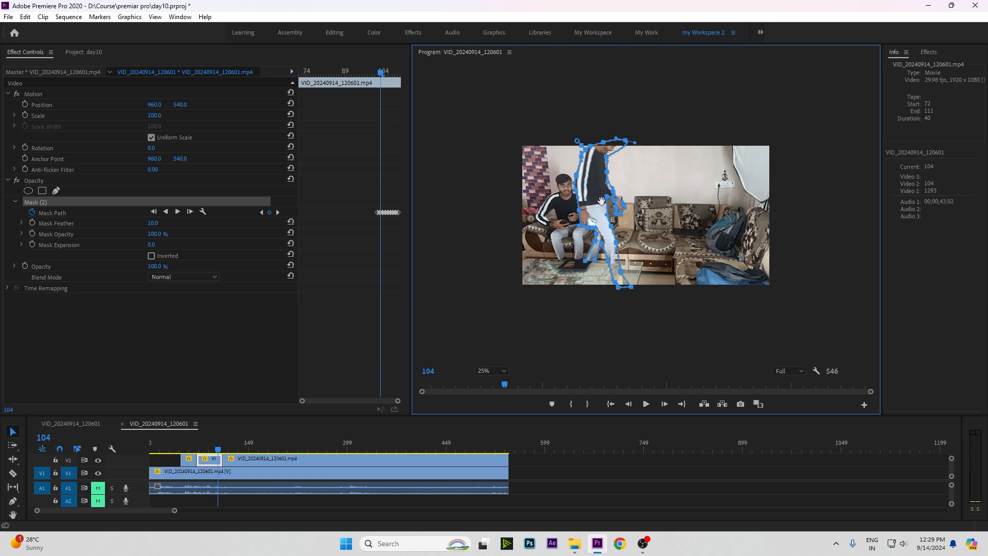
click(491, 370)
click(489, 392)
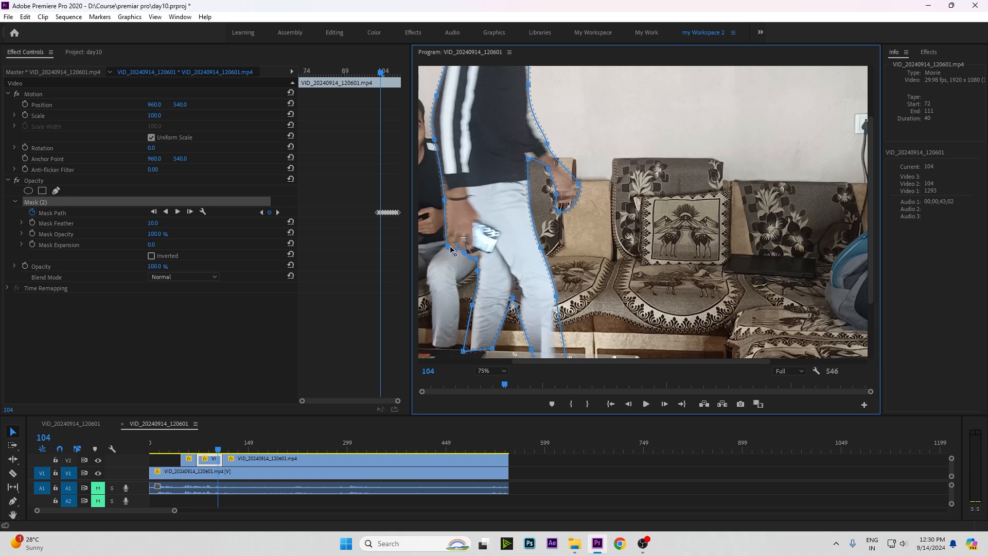
mouse_move(445, 245)
mouse_down()
mouse_move(431, 243)
mouse_move(440, 242)
mouse_up()
click(552, 182)
click(540, 169)
drag(546, 142, 583, 178)
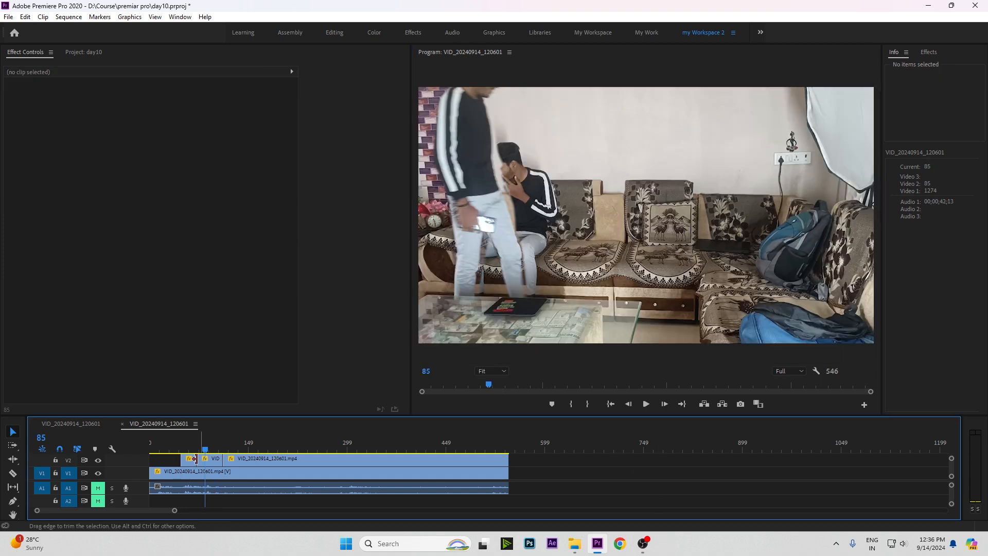
- Track Mask (2) of the middle V2 segment backward to frame 84 and fit its outline between the legs and along the front leg
click(206, 459)
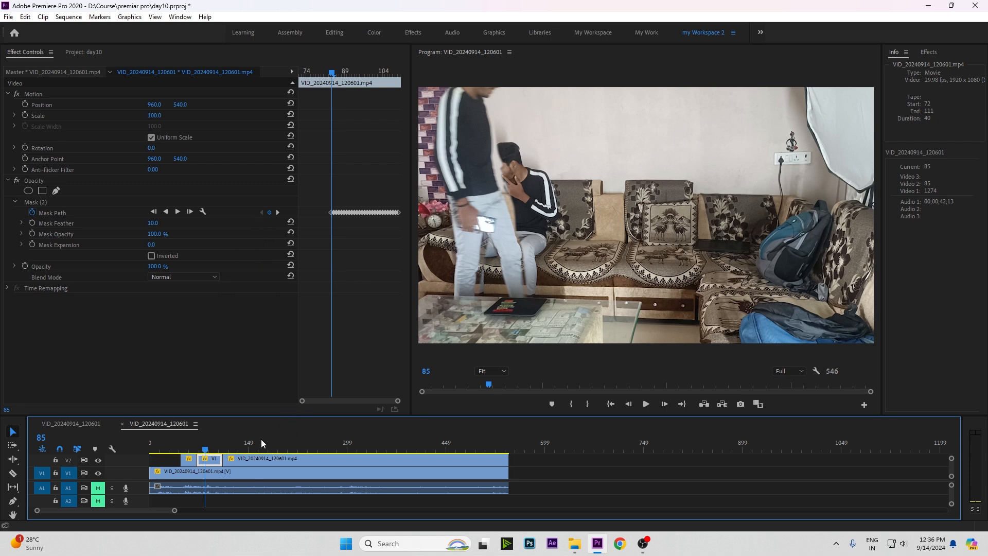
click(47, 204)
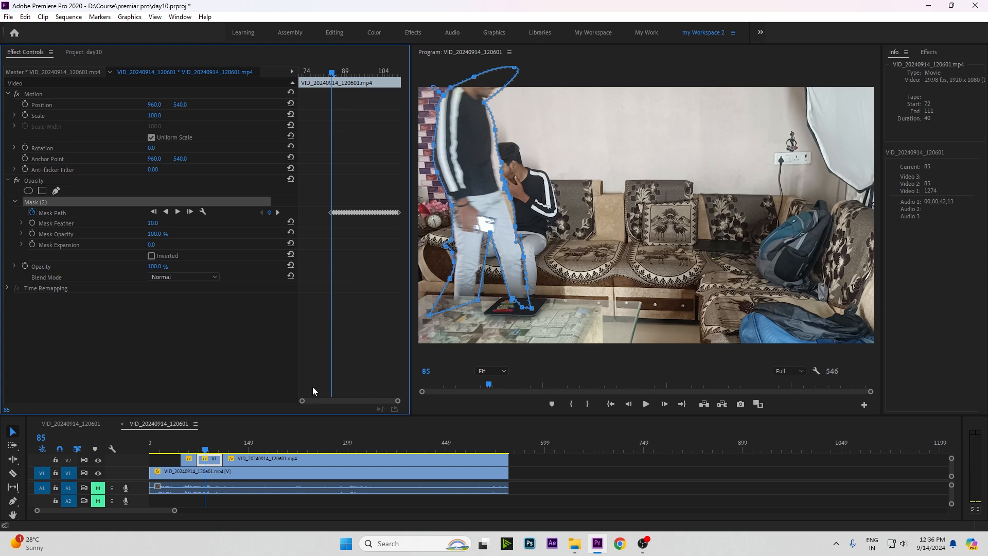
click(152, 213)
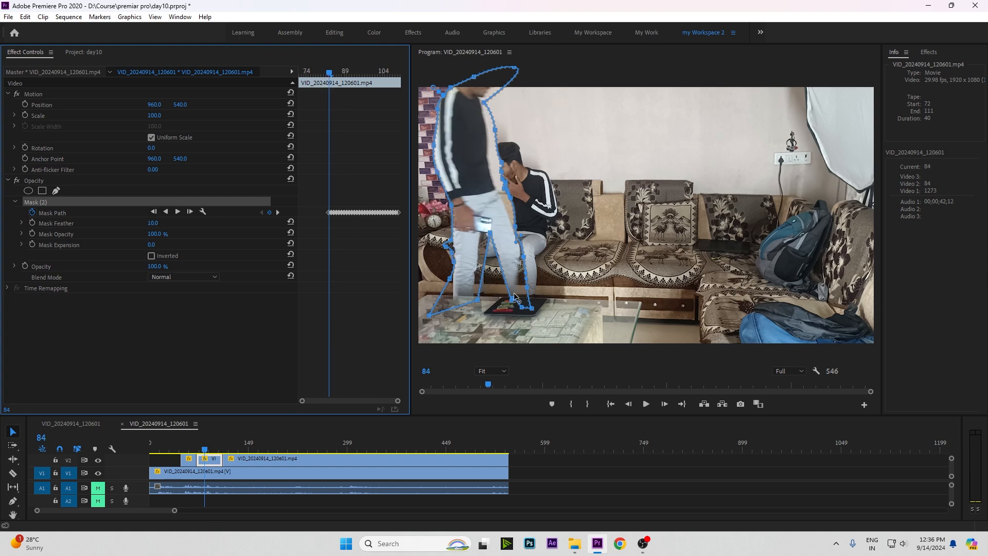
drag(490, 234, 482, 235)
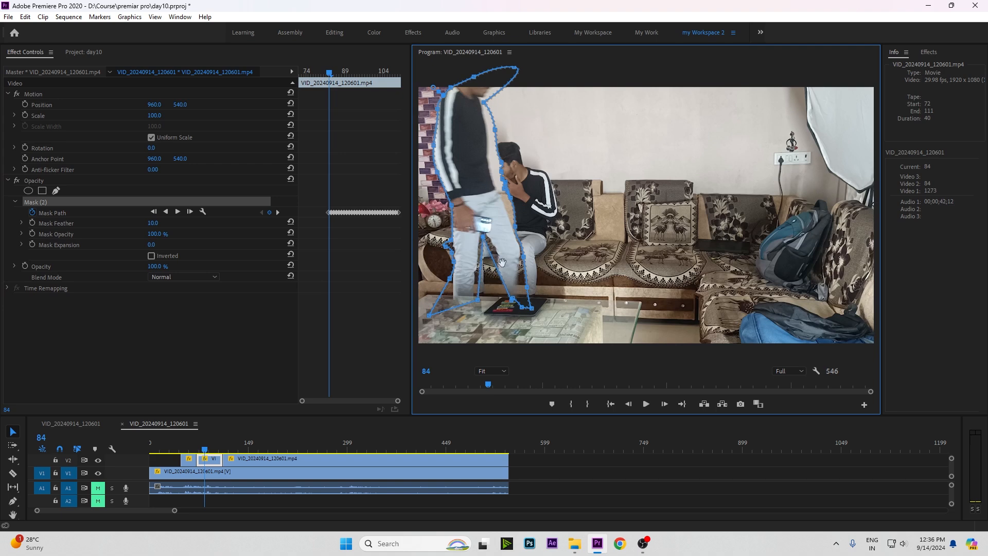
drag(511, 300, 521, 276)
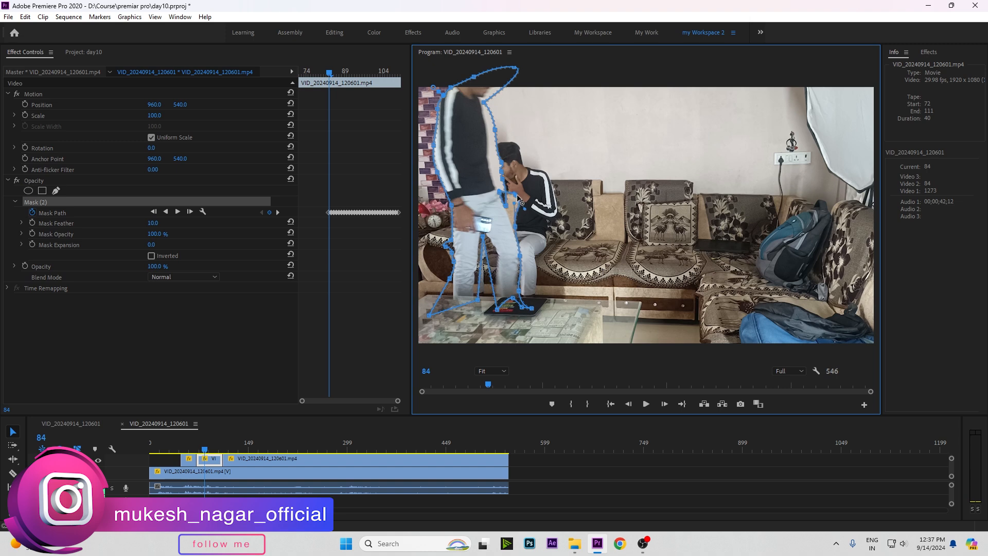
drag(517, 194, 511, 222)
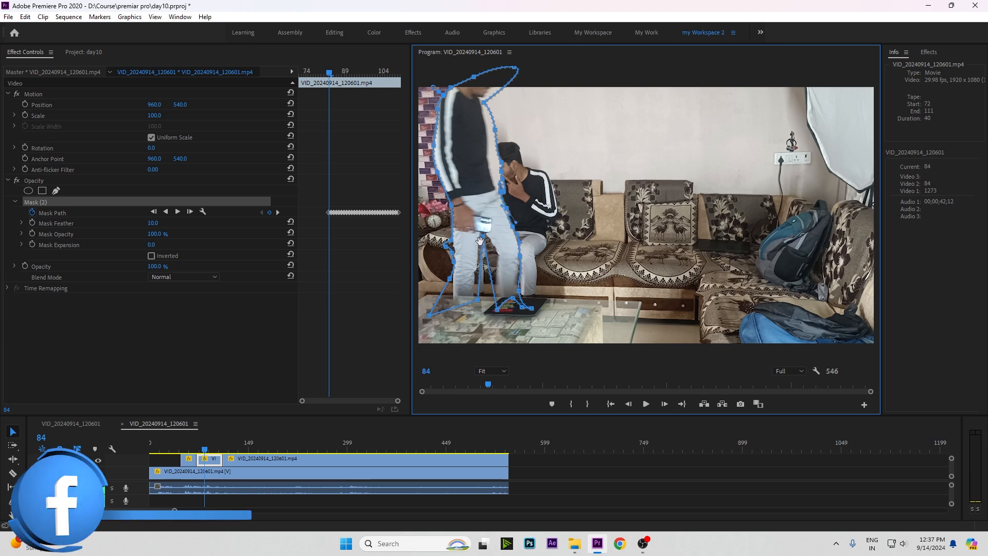
- Go back to frame 76 and fit Mask (2) to the walking figure's front leg and foot
key(Left)
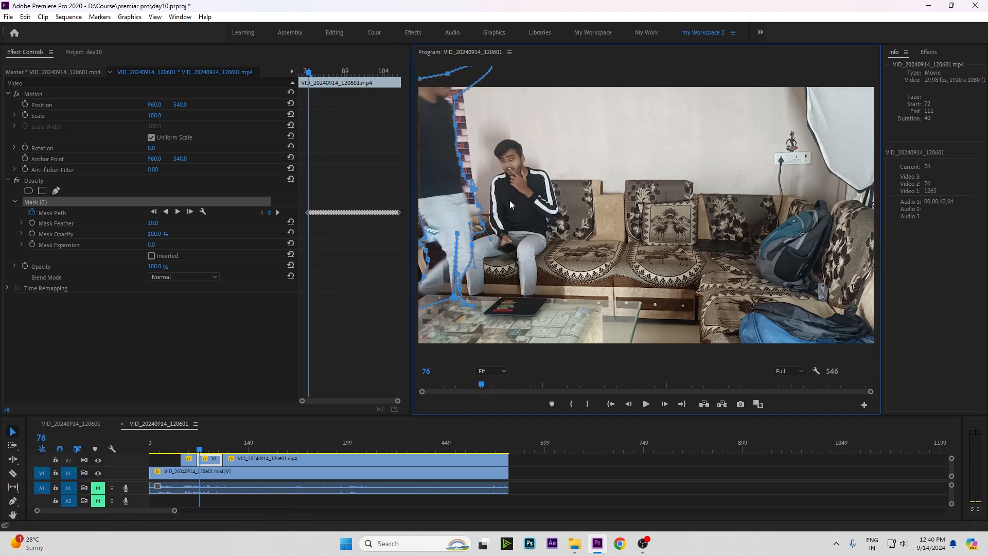
drag(481, 206, 473, 237)
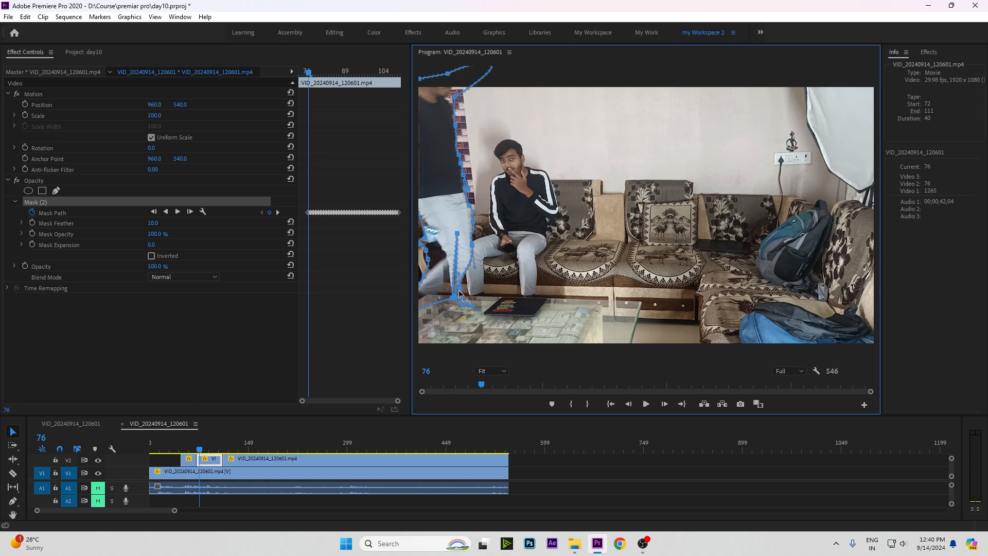
drag(460, 294, 472, 288)
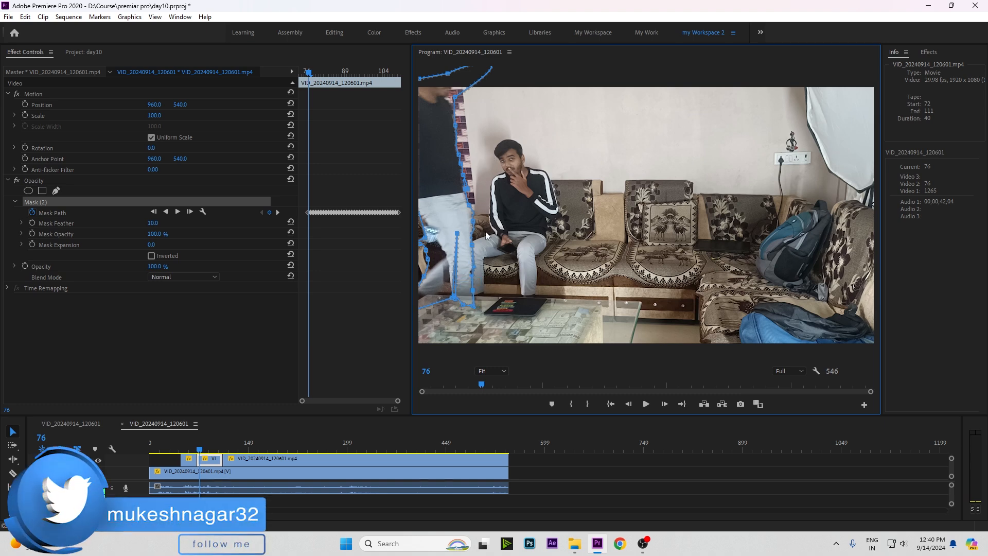
- At frame 74, reshape Mask (2) around the front leg and outstretched arm and track it backward to frame 72
key(Left)
key(Left)
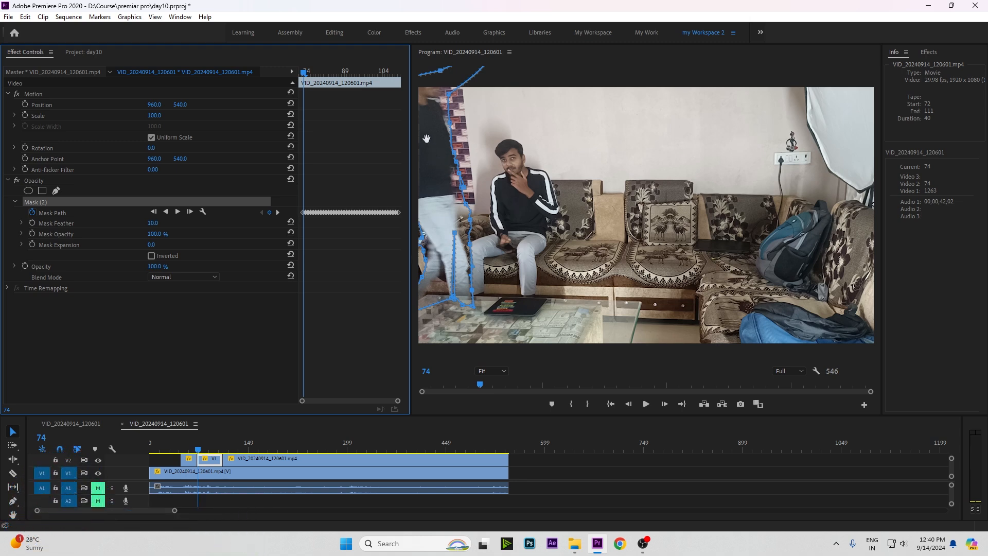
click(489, 198)
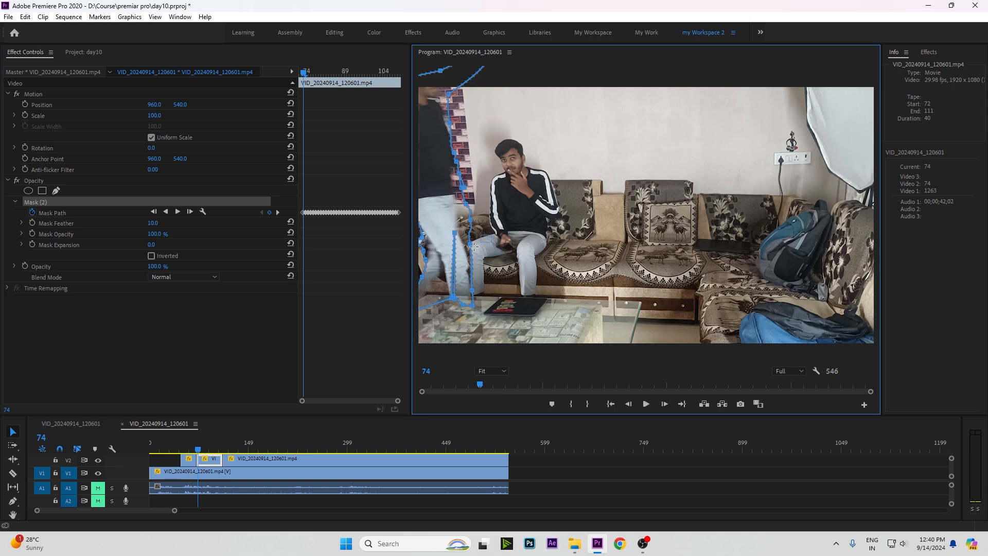
drag(469, 251, 464, 251)
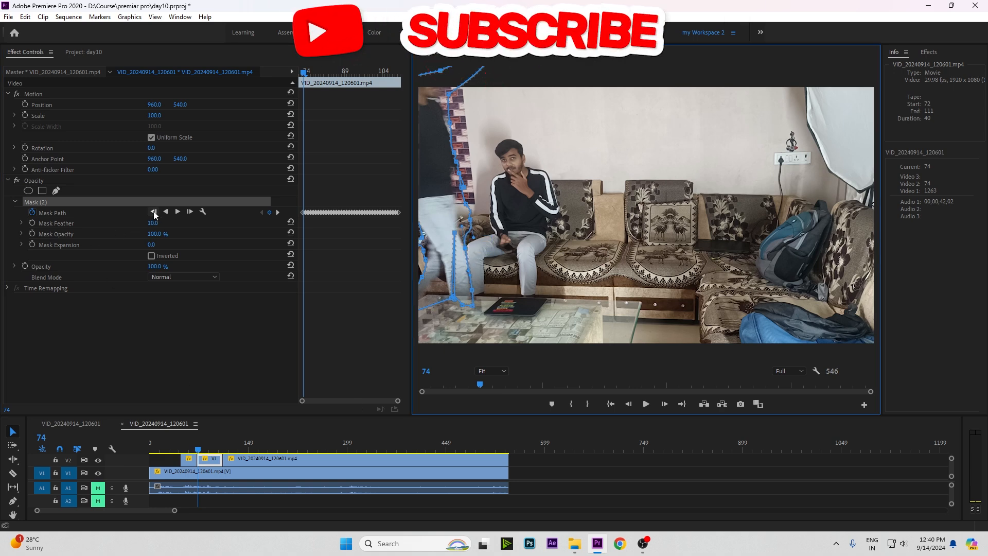
drag(471, 172, 494, 212)
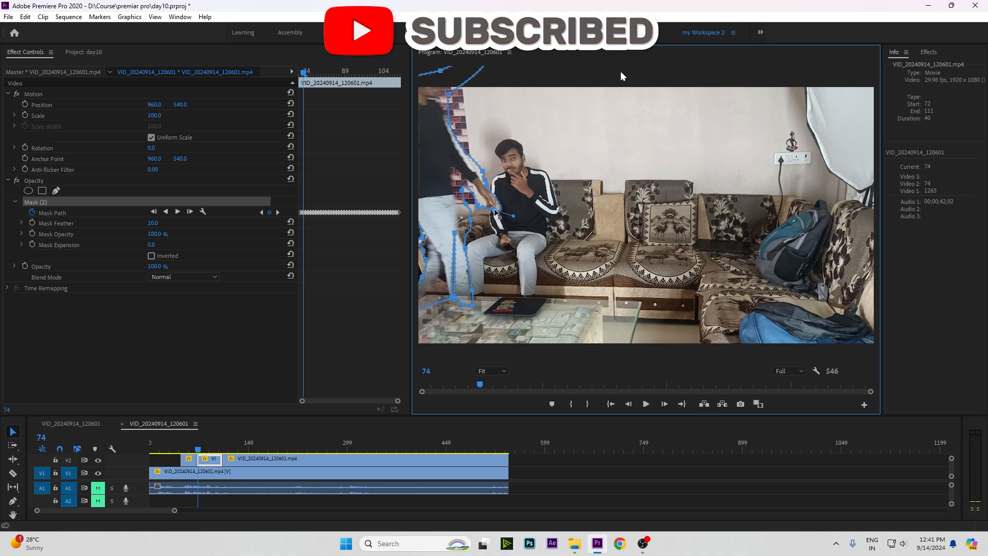
click(153, 212)
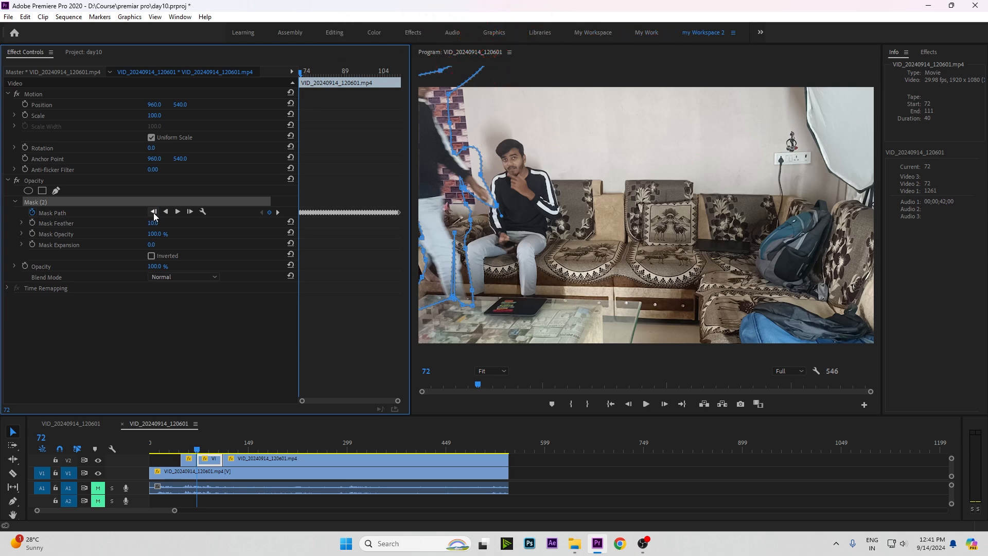
- Play back the sequence to review how the two figures cross
click(234, 442)
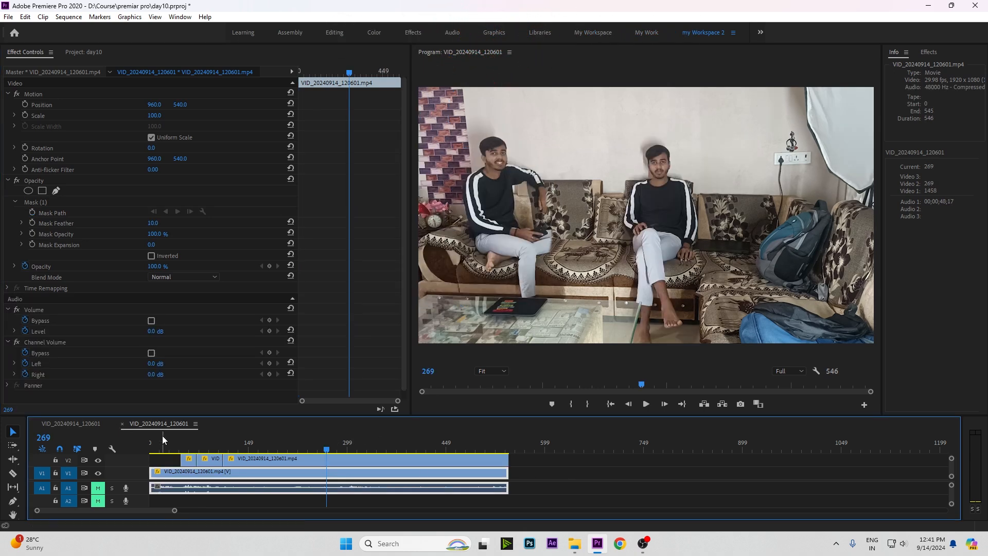
key(space)
click(210, 441)
- Set the Mask Feather of Mask (2) on the middle V2 segment to 33
click(211, 459)
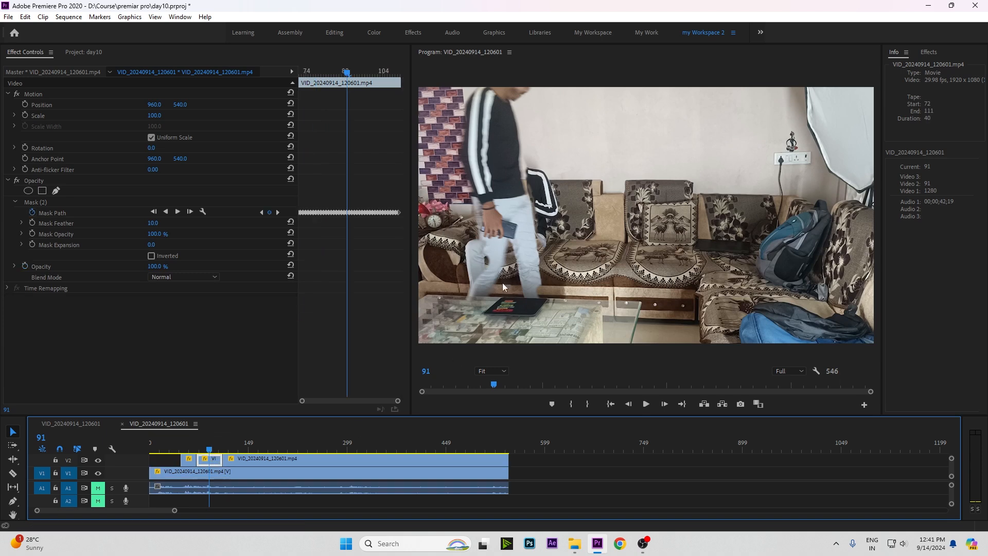
click(22, 223)
click(22, 222)
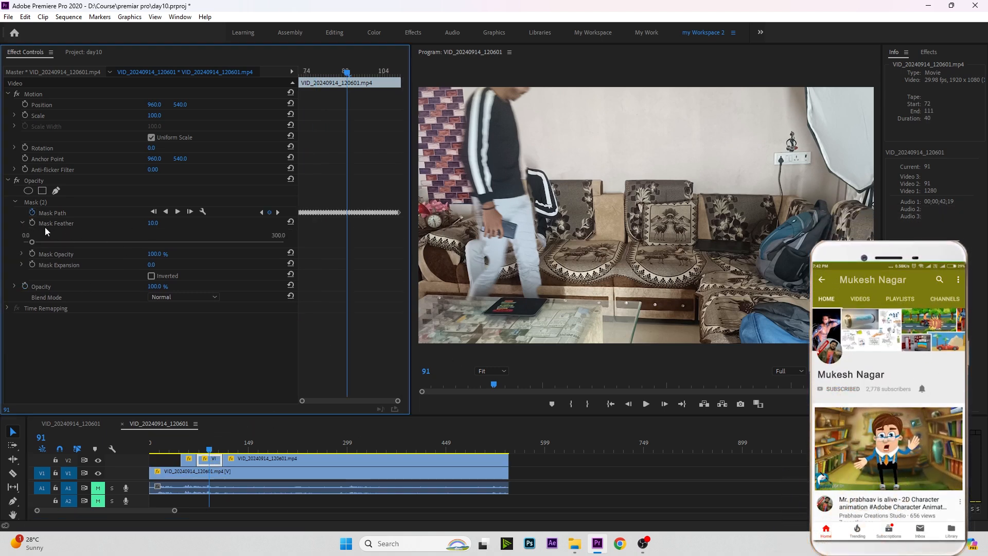
click(21, 222)
drag(153, 223, 170, 223)
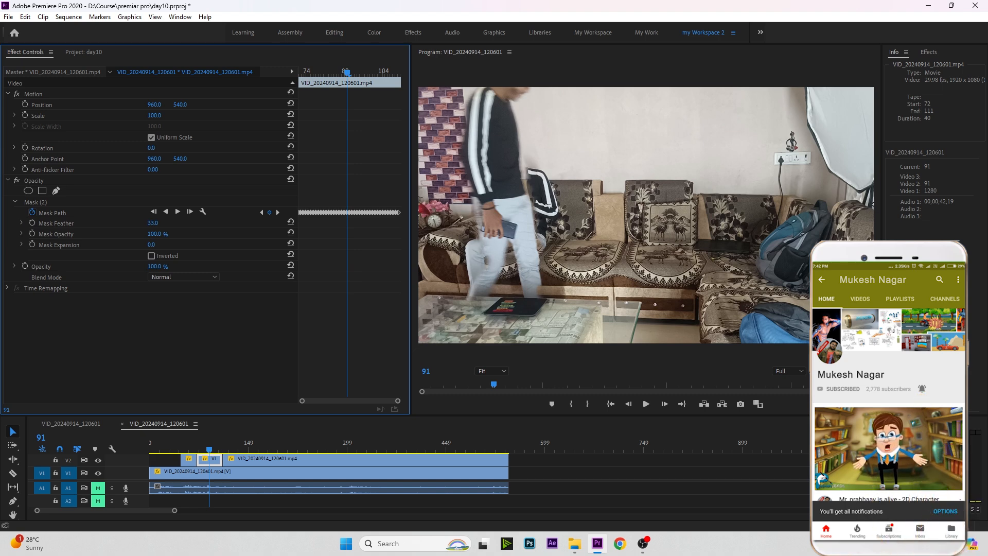
- Scrub through the sequence to check the feathered mask and the finished clone effect
click(247, 444)
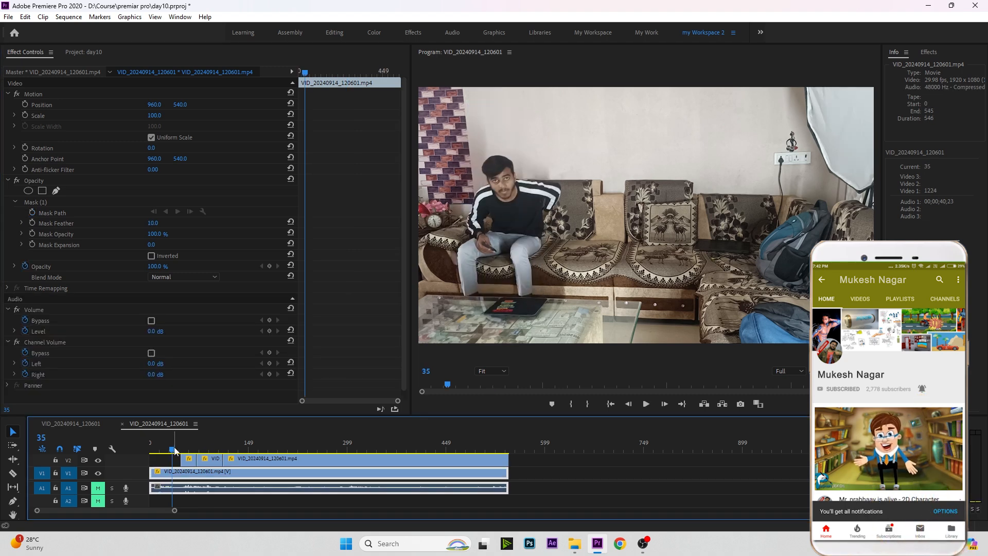
drag(193, 443, 254, 450)
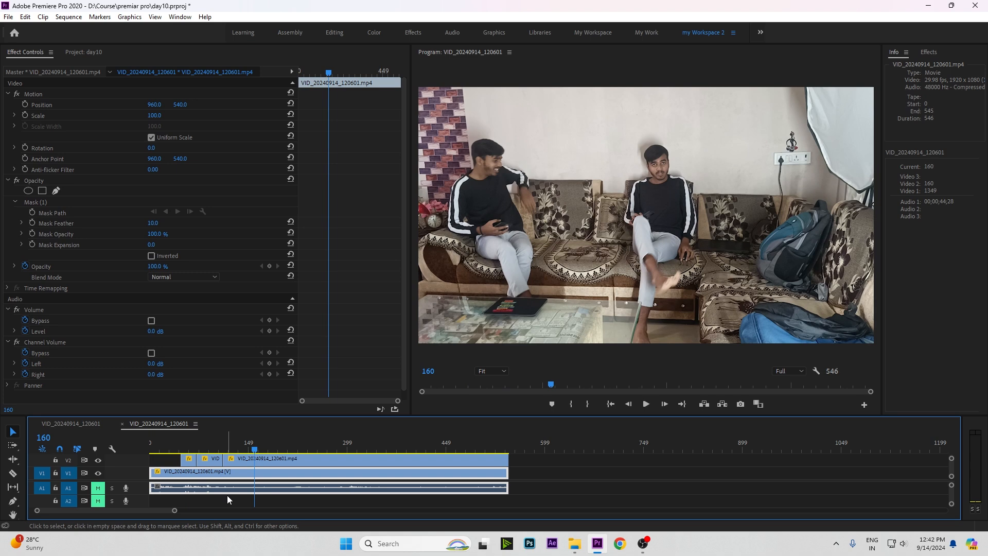
drag(267, 444, 307, 438)
- Import the 3015510-hd_1920_1080_24fps clip and open it in its own sequence at the first frame
click(82, 52)
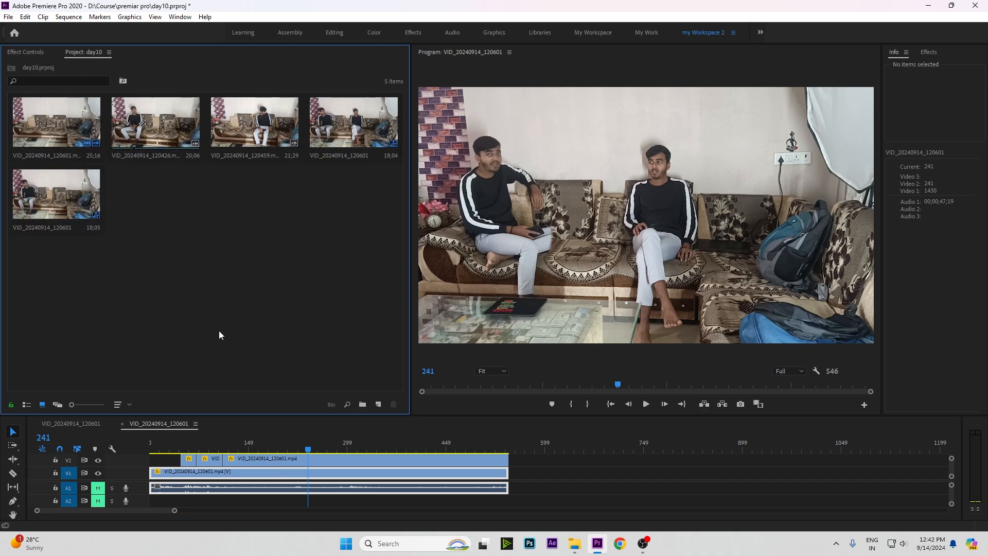
double_click(254, 285)
click(399, 121)
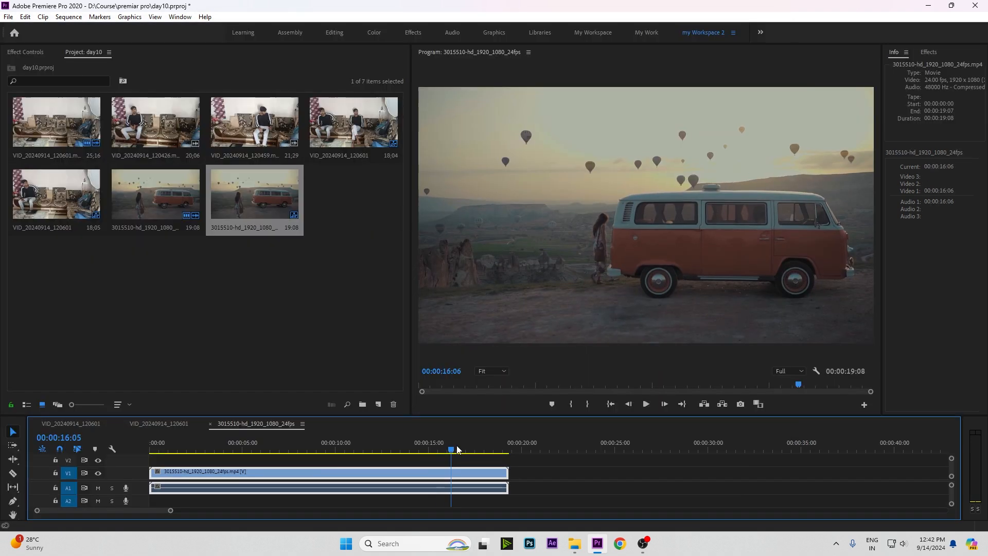
drag(452, 443, 112, 454)
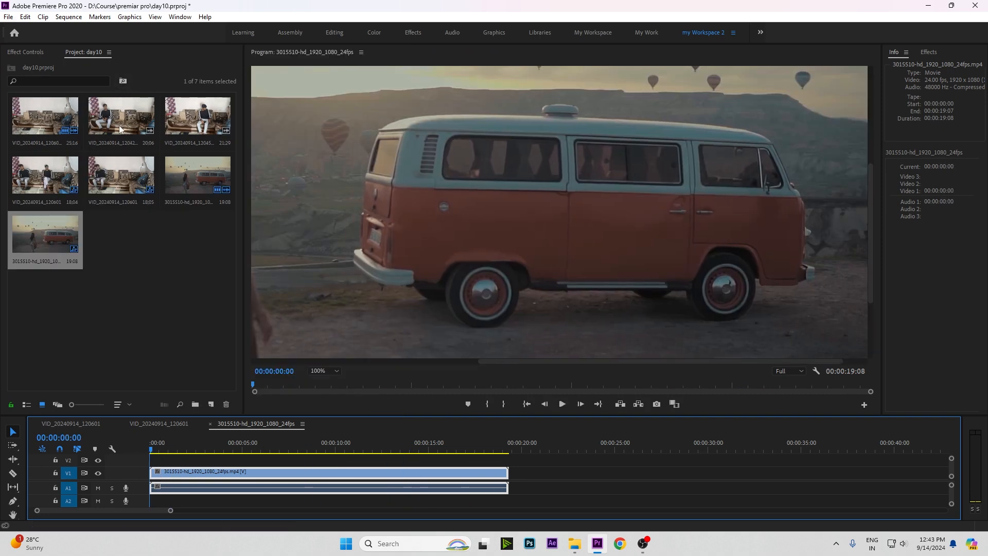
- Start a freeform Opacity mask on the van clip and trace the van's roof, windscreen and front end
click(25, 52)
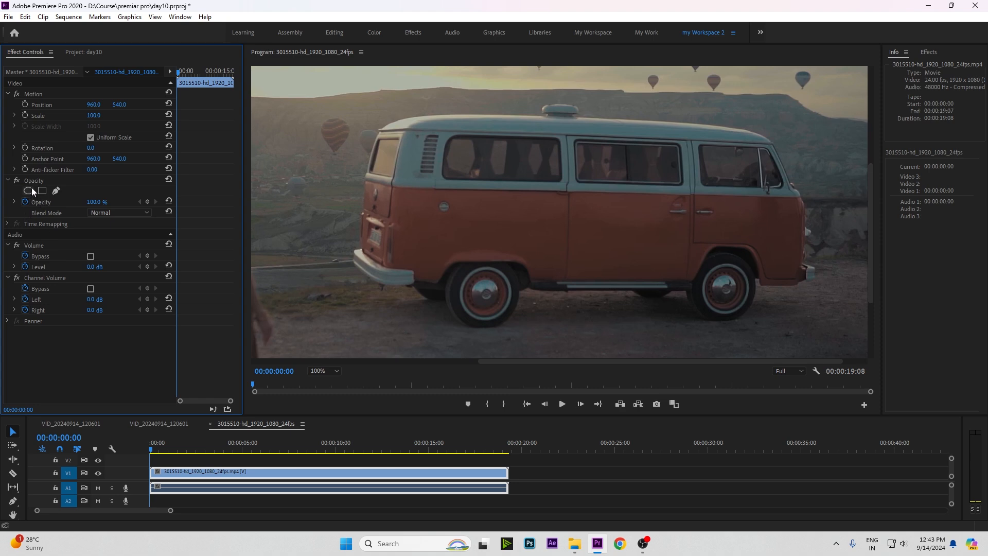
click(56, 191)
click(381, 128)
click(424, 116)
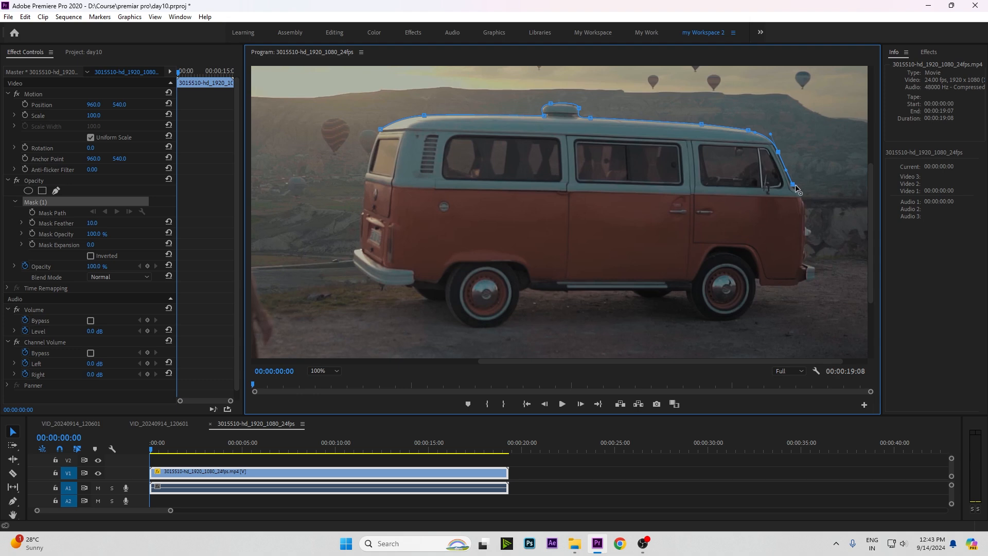
click(796, 188)
click(805, 207)
mouse_move(805, 244)
mouse_down()
mouse_move(793, 250)
mouse_move(808, 238)
mouse_up()
click(803, 259)
mouse_move(795, 245)
mouse_down()
mouse_move(803, 240)
mouse_move(805, 261)
mouse_up()
- Continue Mask (1) around the front bumper, wheels and underside and close the outline around the van
click(816, 268)
click(817, 278)
click(782, 286)
click(758, 282)
click(752, 304)
click(719, 321)
drag(688, 303, 660, 291)
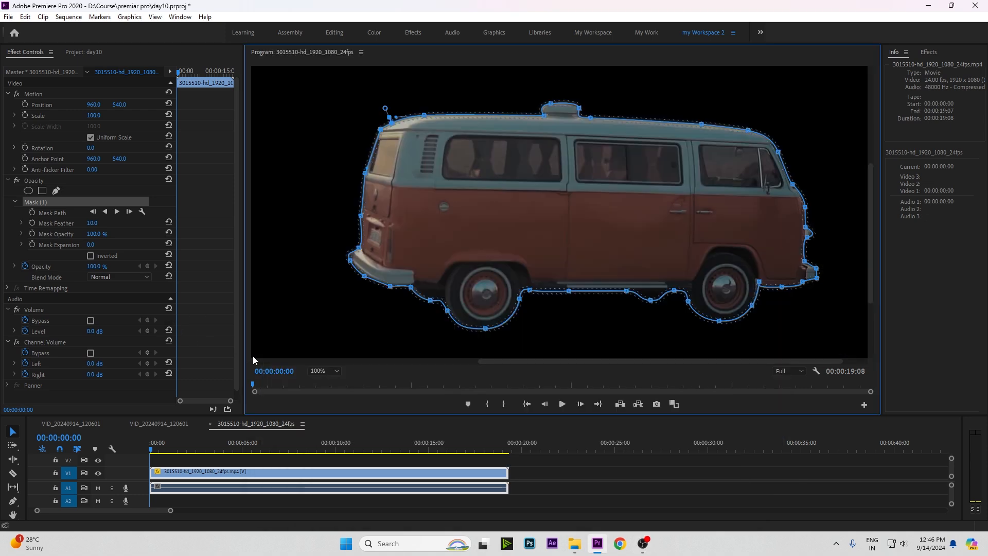
- Fit the frame in the view, track Mask (1) forward through the whole clip and check the tracked outline around the van
click(324, 370)
click(324, 384)
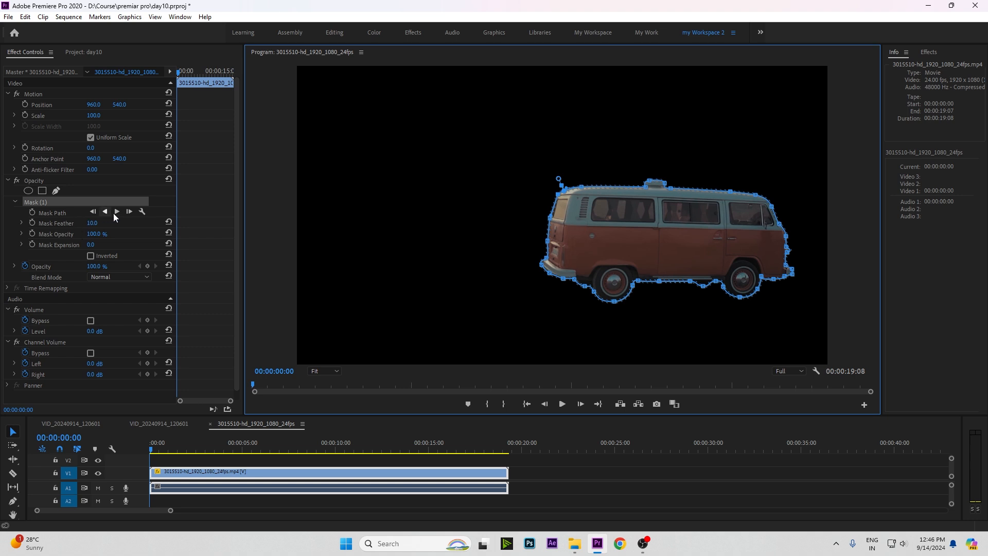
click(115, 212)
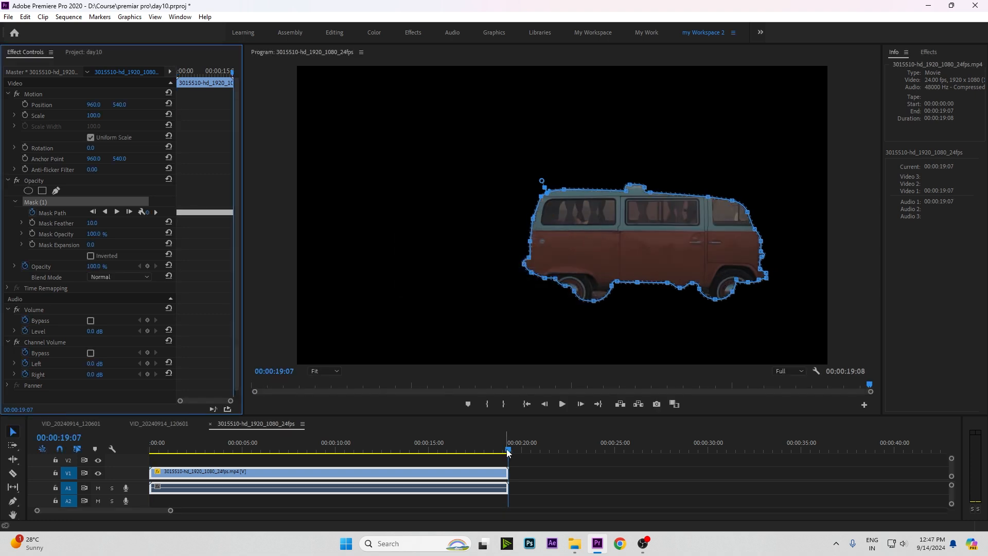
drag(507, 451, 366, 452)
mouse_move(211, 467)
mouse_down()
mouse_move(128, 477)
mouse_move(165, 487)
mouse_move(311, 480)
mouse_move(142, 466)
mouse_move(327, 461)
mouse_move(203, 463)
mouse_move(218, 466)
mouse_up()
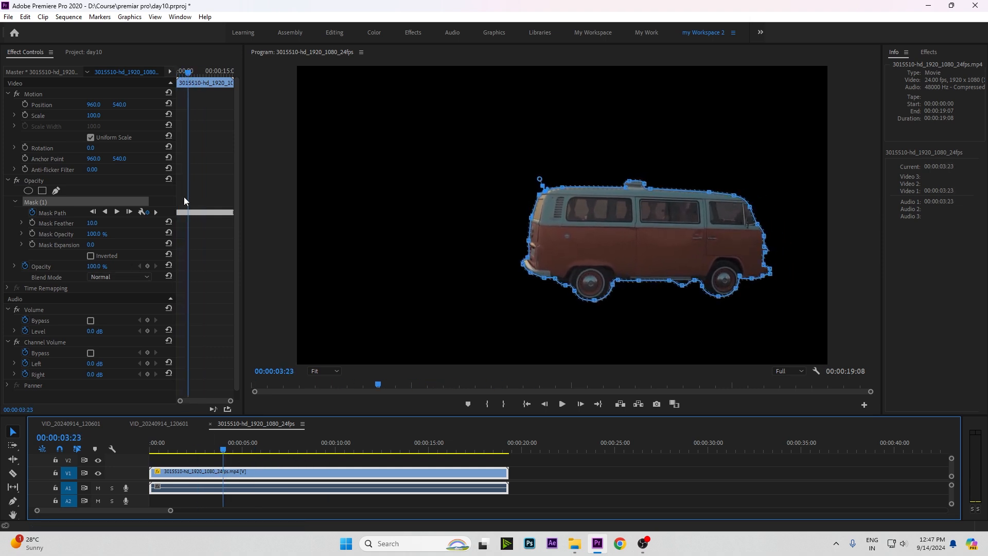
- Widen Effect Controls, magnify its Mask Path keyframes and switch the time display to frames
drag(244, 215, 507, 221)
drag(377, 402, 497, 403)
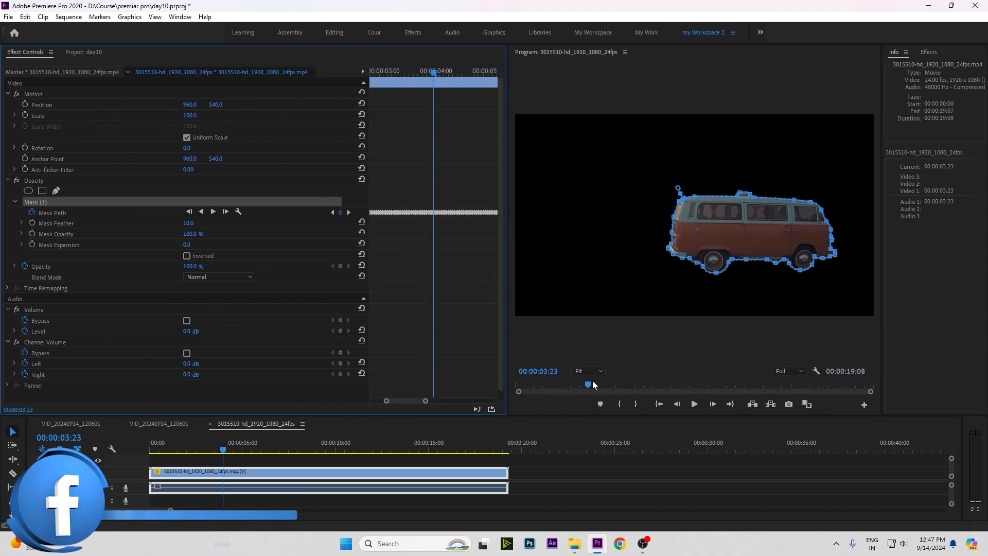
ctrl+click(538, 372)
ctrl+click(527, 372)
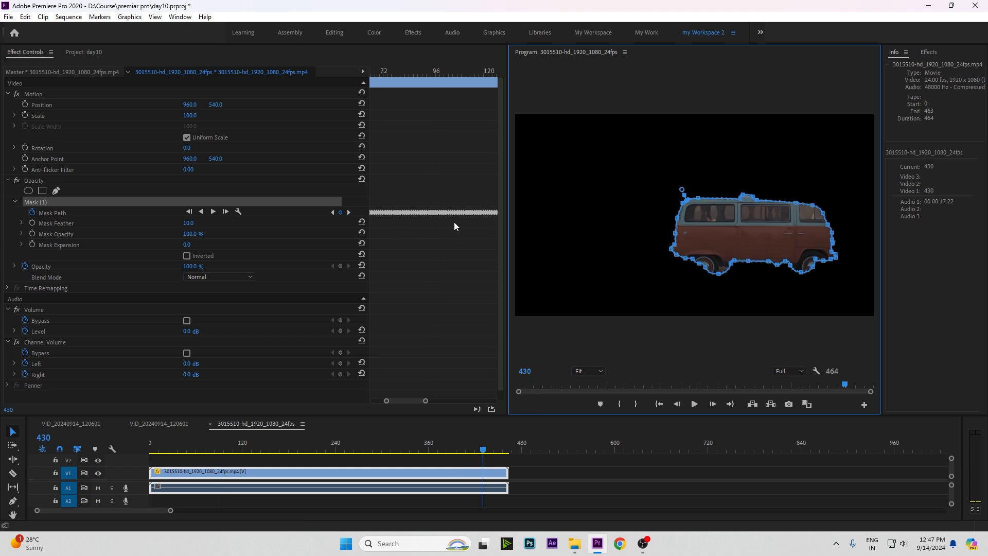
- Check the tracked mask outline around the van and its keyframes at frames 62 and 90
click(175, 451)
drag(175, 451, 197, 479)
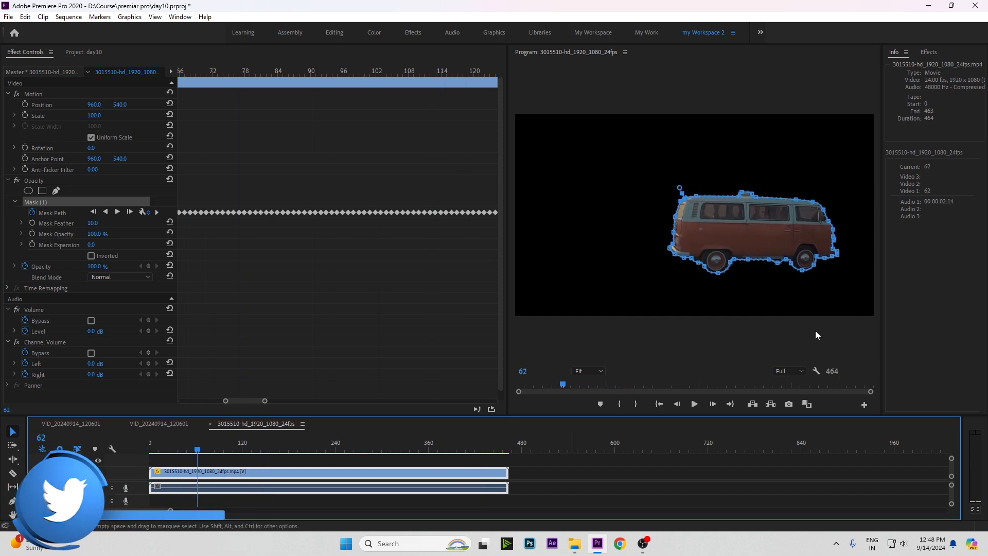
click(814, 271)
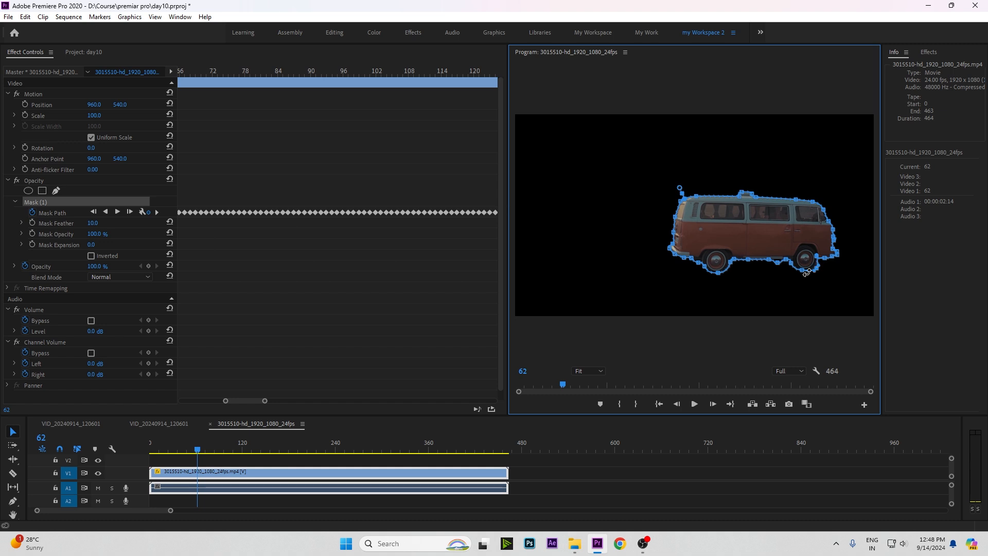
drag(199, 453, 219, 461)
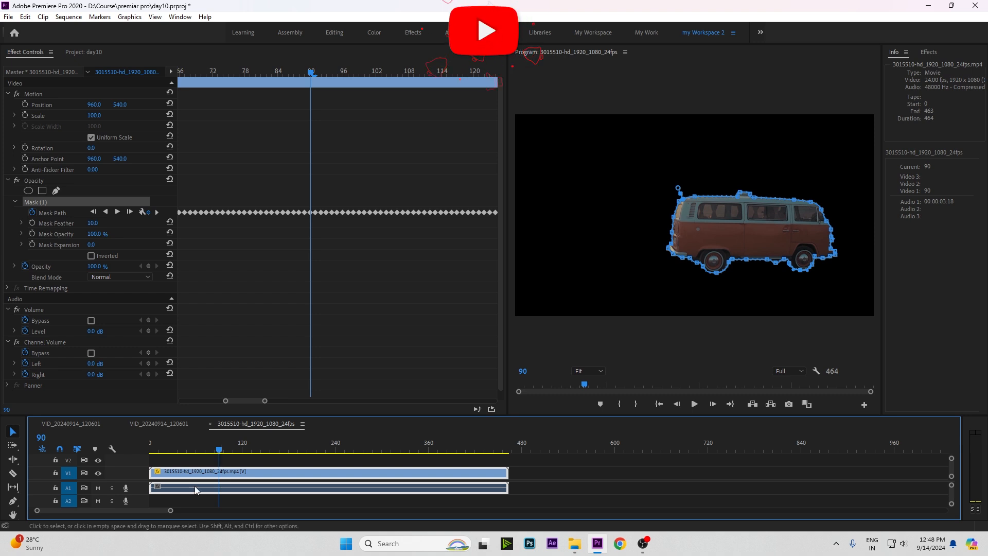
- In the two-person VID_20240914_120601 sequence, start keyframing Mask Path on the last V2 clip at frame 116
click(158, 423)
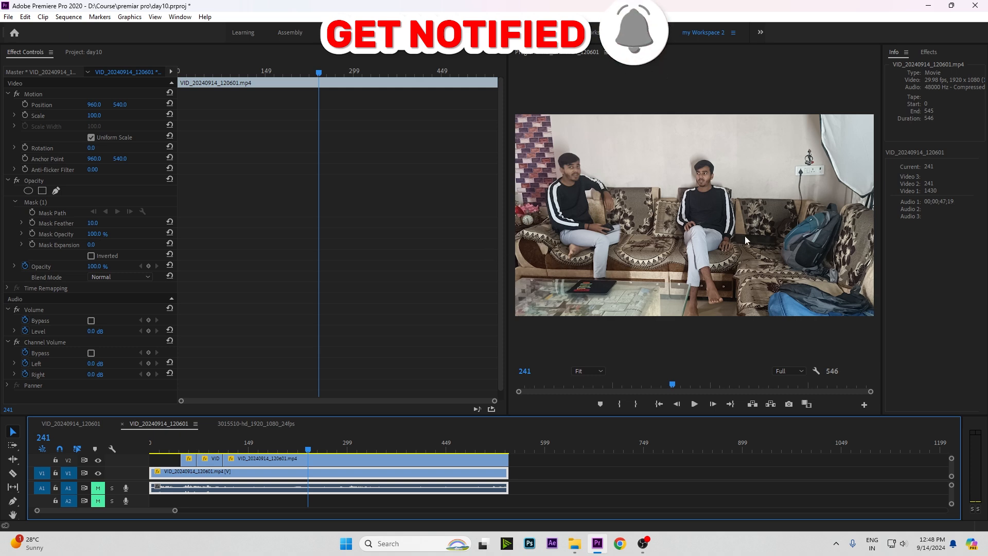
drag(188, 440, 288, 489)
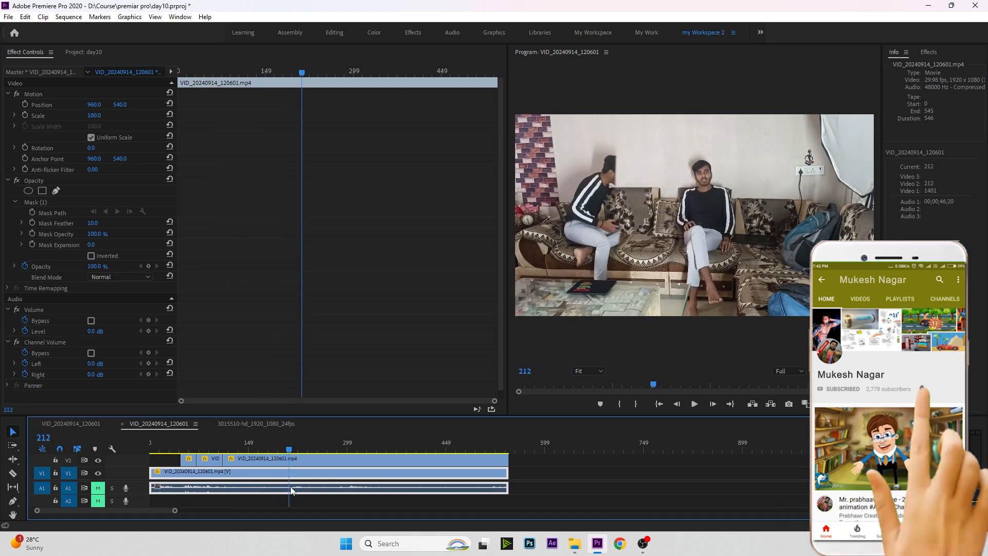
click(285, 463)
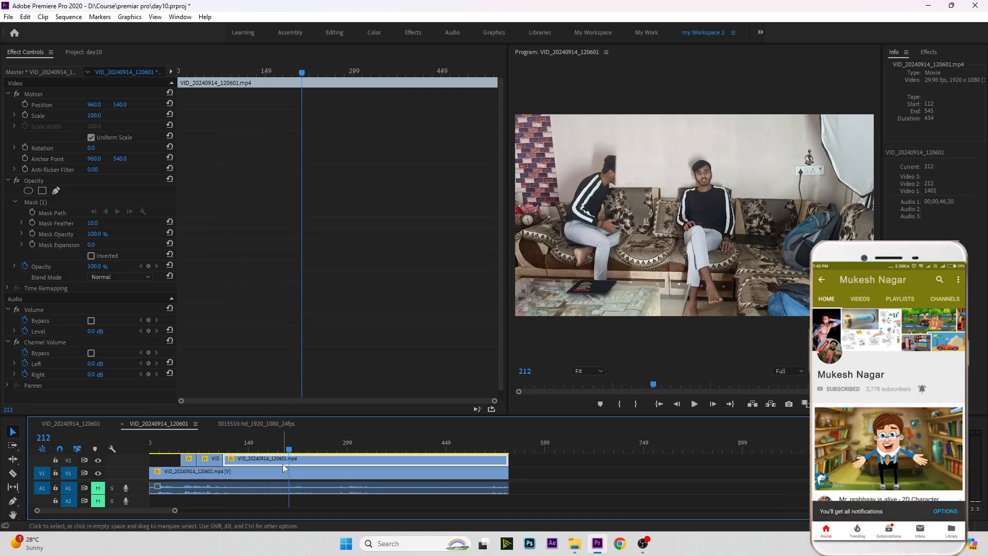
click(42, 191)
click(229, 449)
click(226, 472)
click(227, 449)
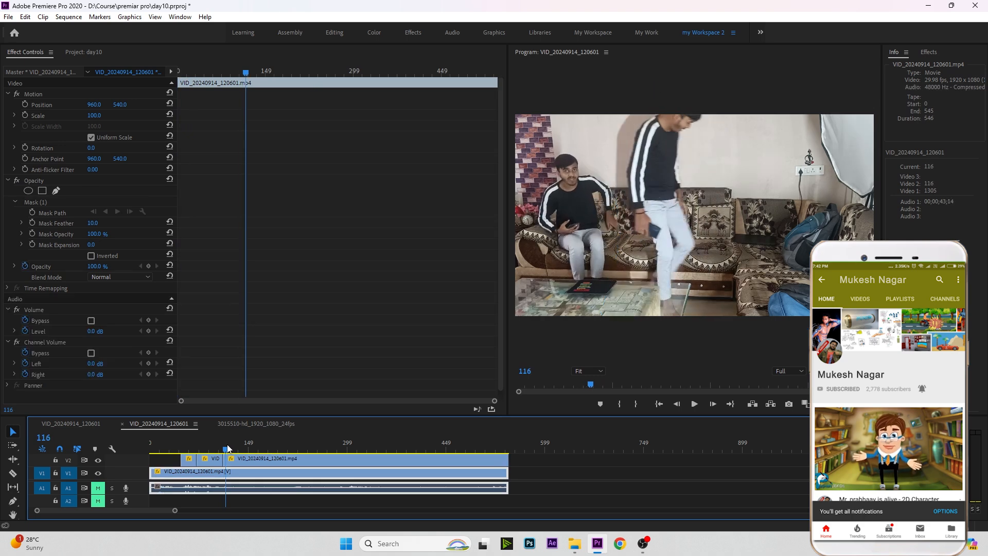
click(239, 461)
click(33, 211)
- At frame 139, move Mask (1)'s inner edge points closer to the right-hand person and save the project
drag(226, 449, 244, 452)
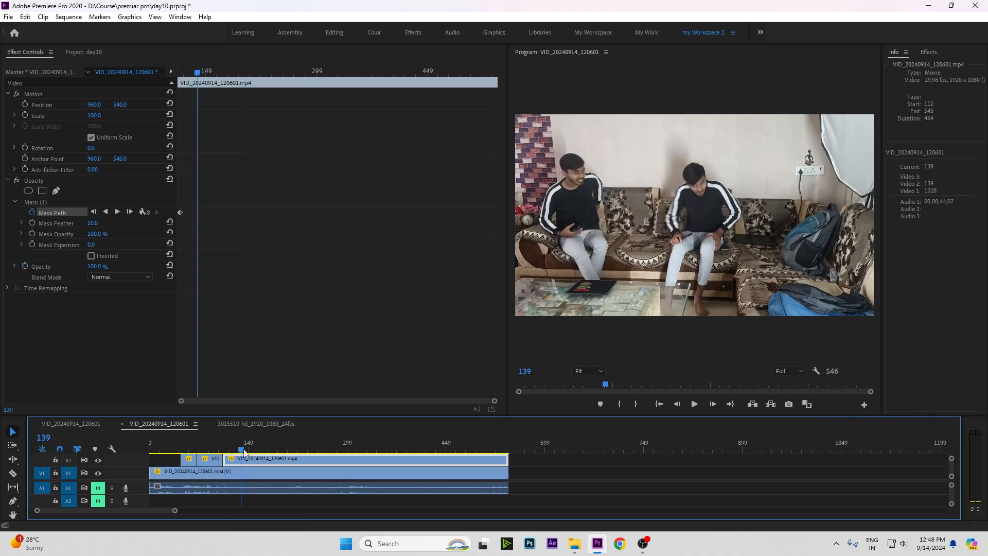
click(43, 204)
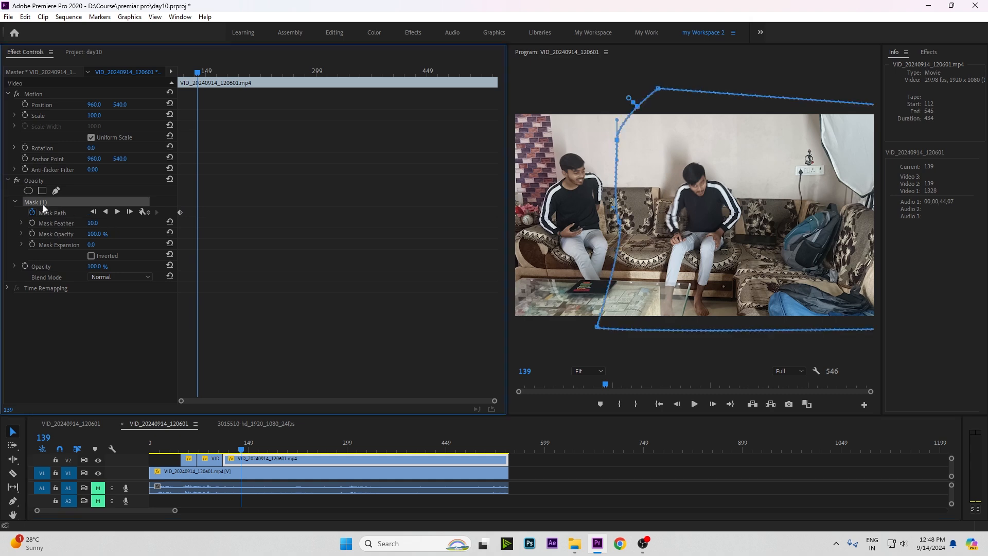
drag(618, 142, 639, 134)
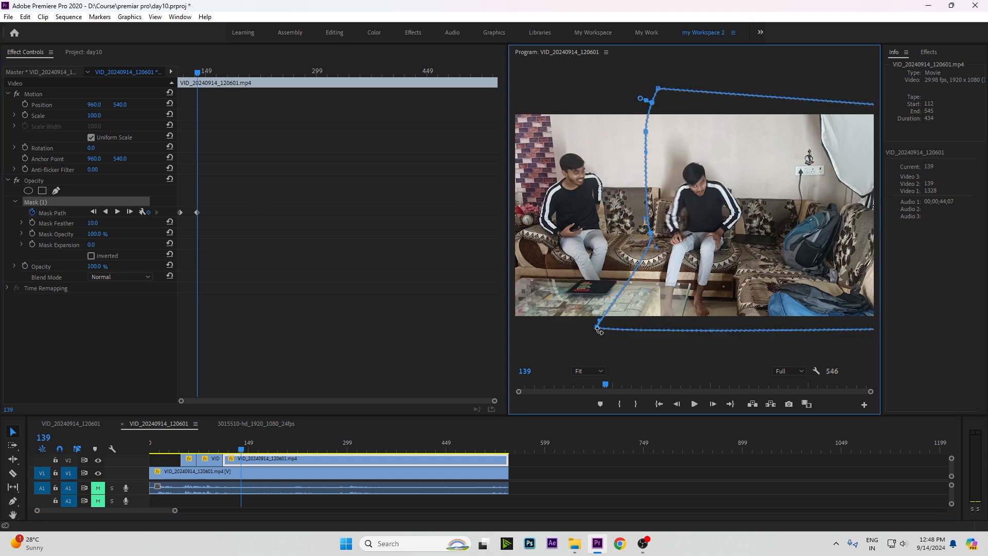
drag(242, 449, 287, 449)
key(ctrl+s)
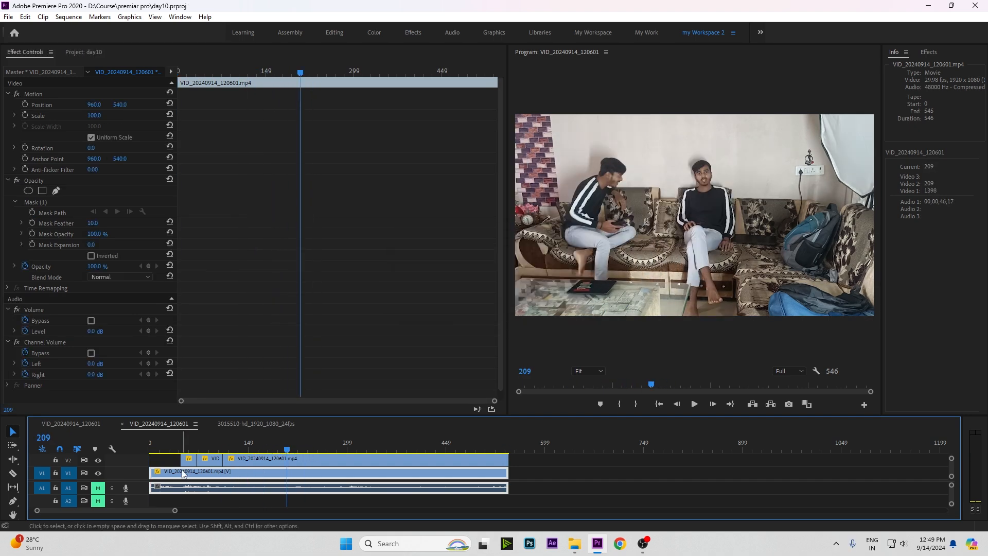